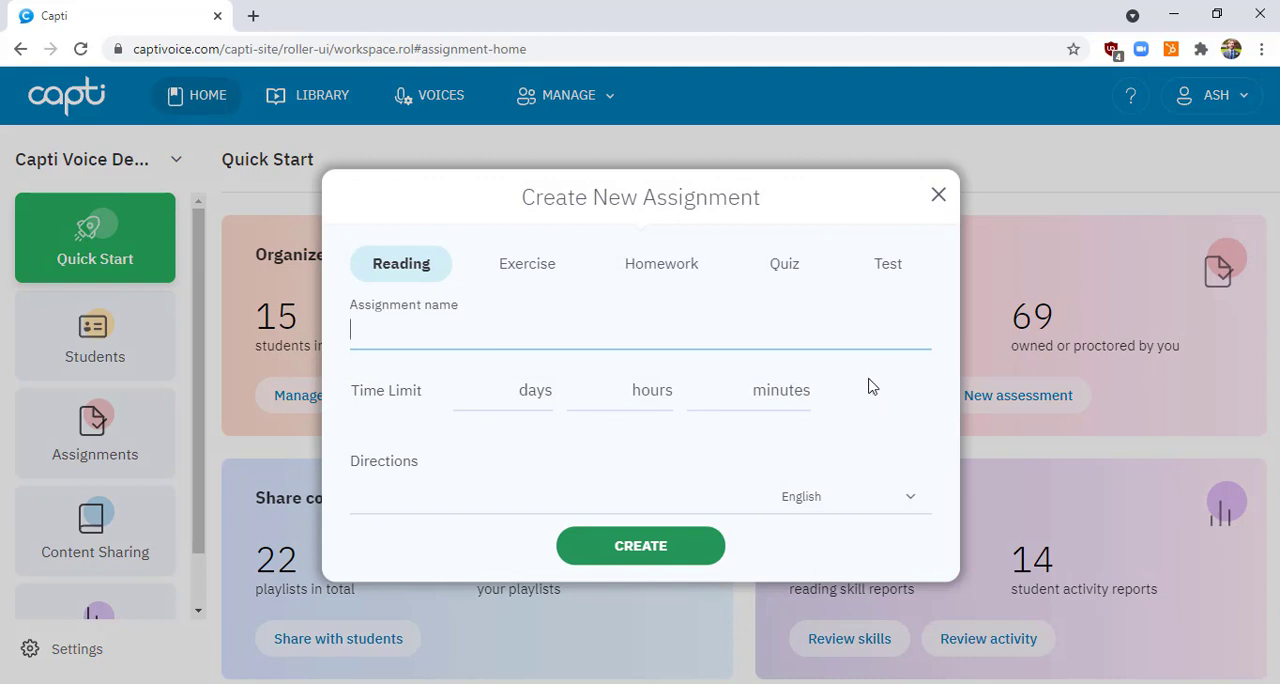
Close the open assignment form and start a new assignment of type Homework from the assignments list
click(940, 198)
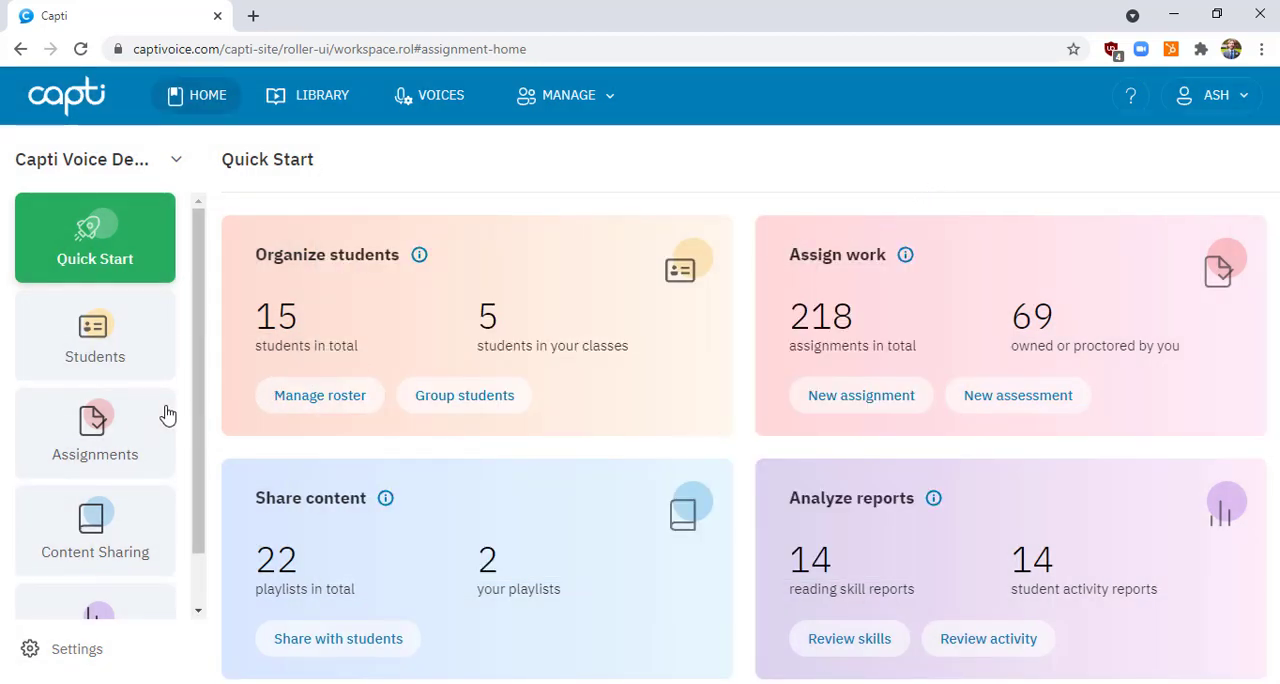
click(86, 437)
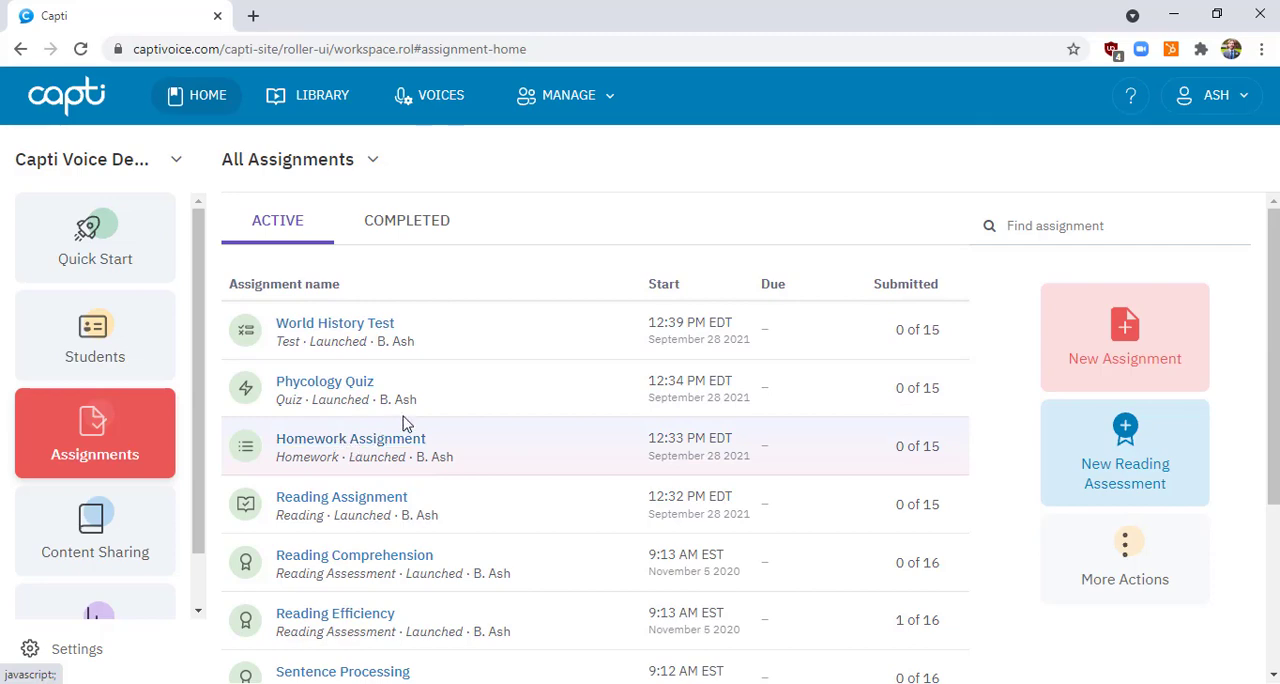
click(1090, 341)
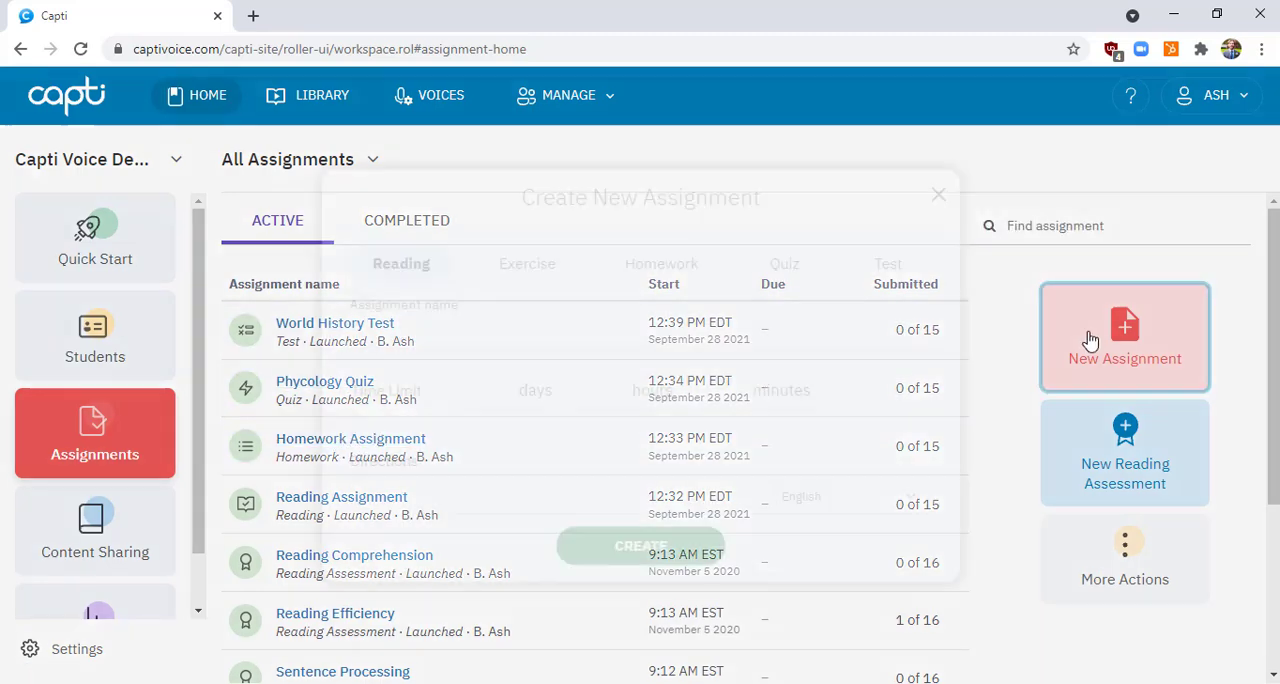
click(690, 270)
Name the assignment "Susan B Anthony Homework Worksheet"
click(620, 330)
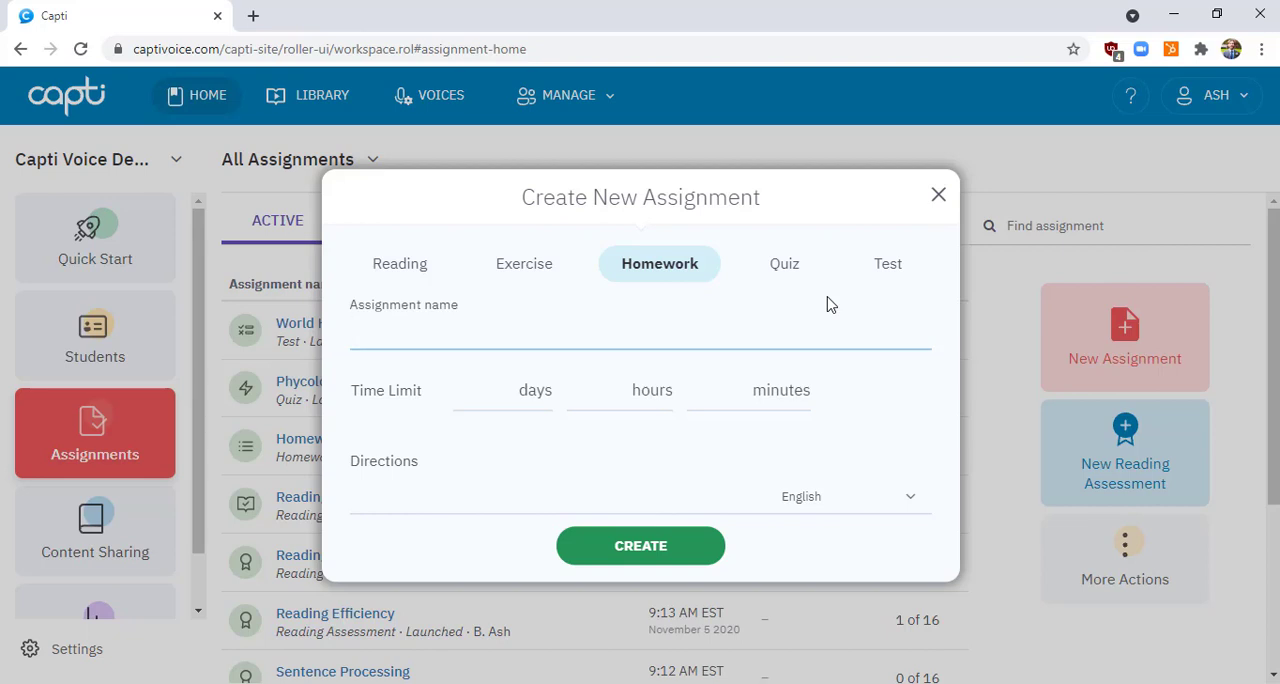
text(Susan B Anthony Ho)
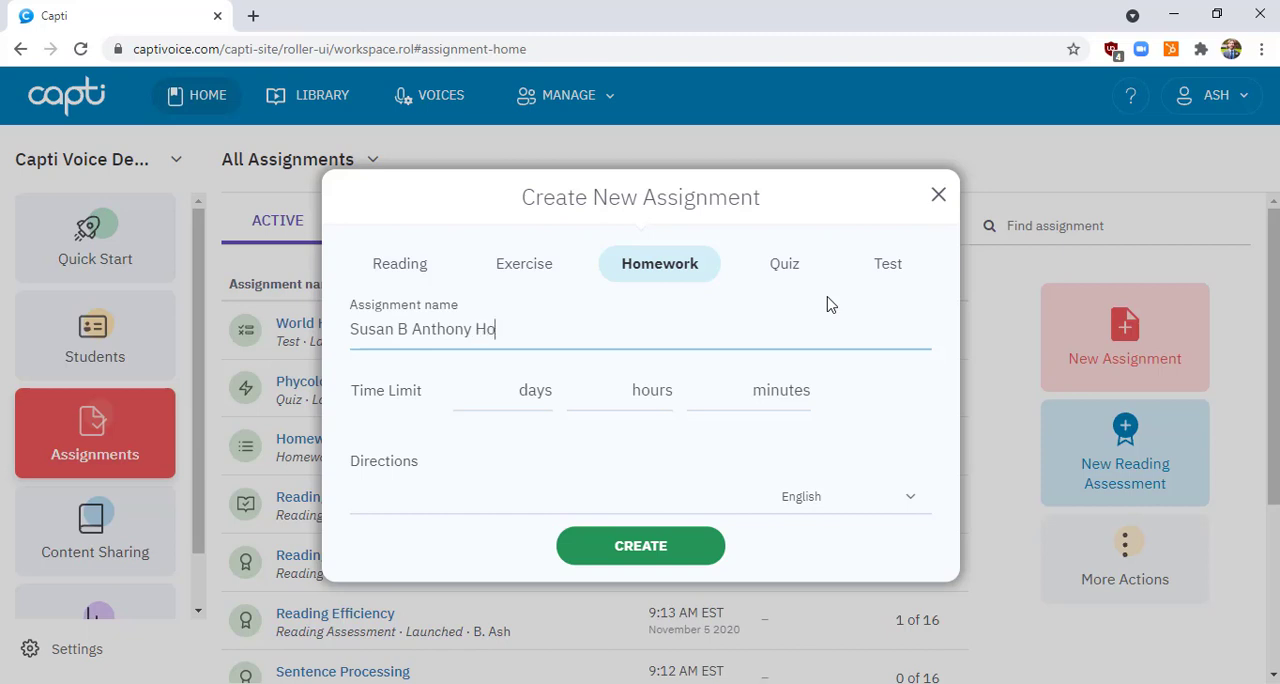
text(mework Worksheet)
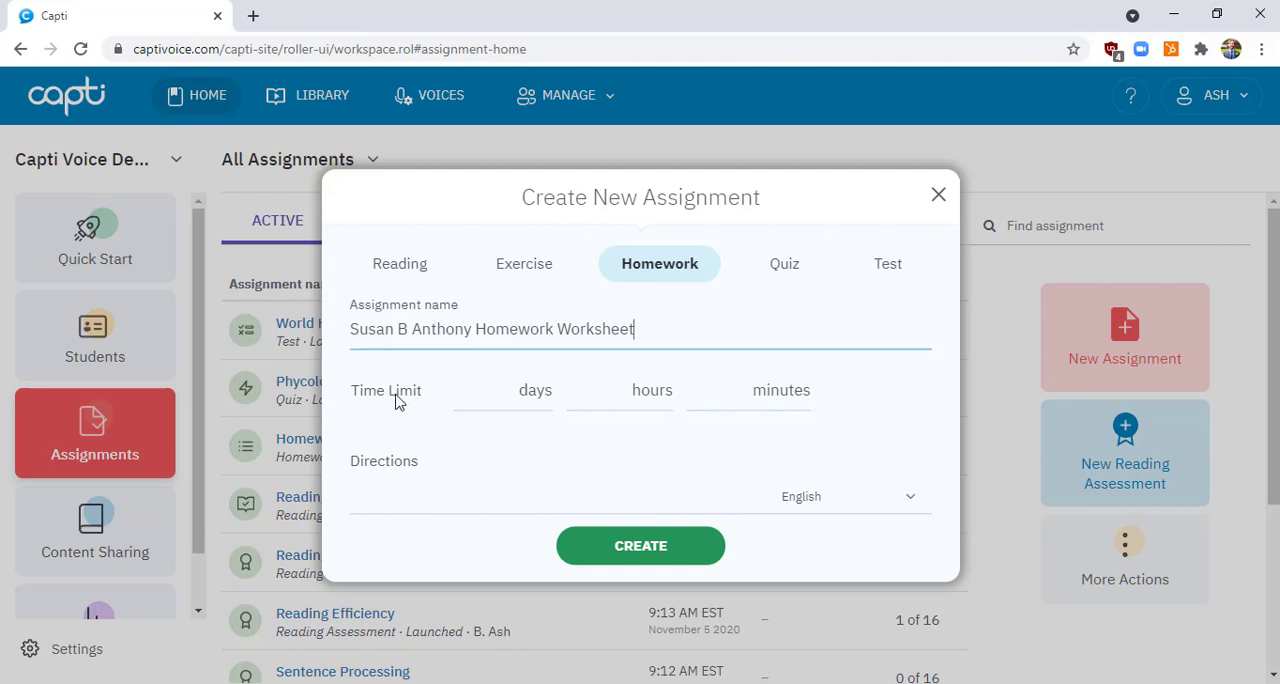
Enter the directions "Read the worksheet and answer the questions at the end." and create the assignment
click(468, 393)
click(593, 399)
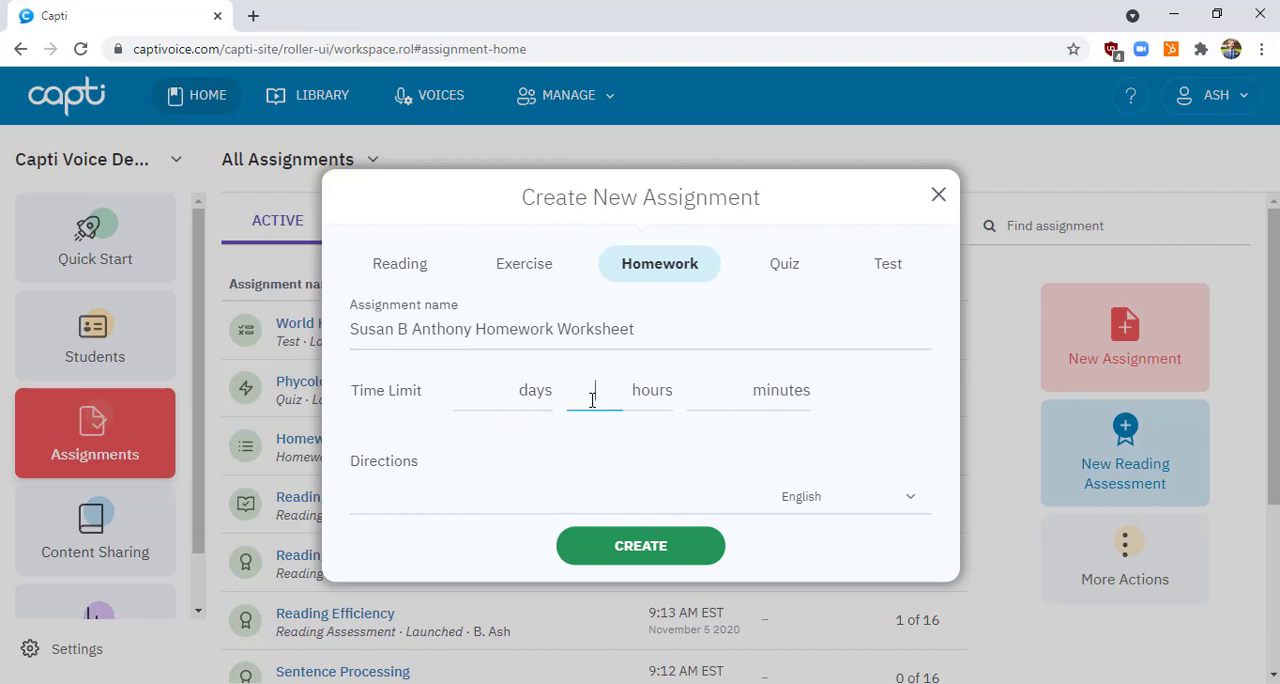
click(463, 475)
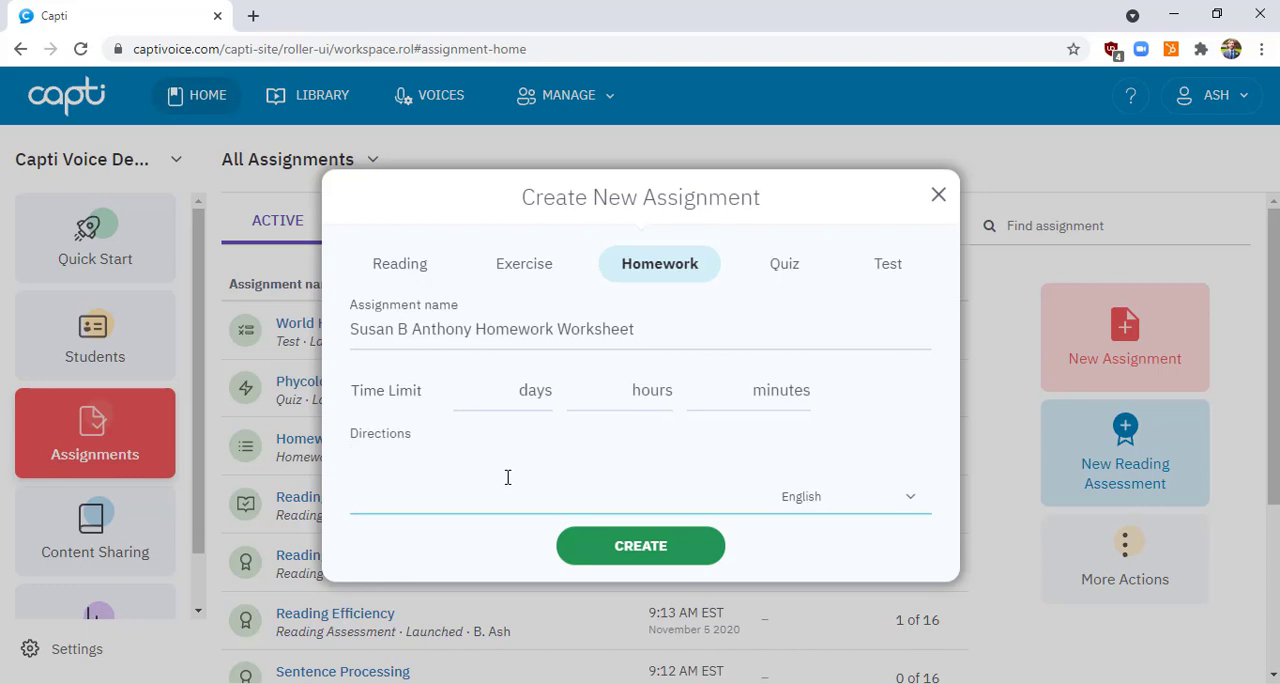
text(Read the )
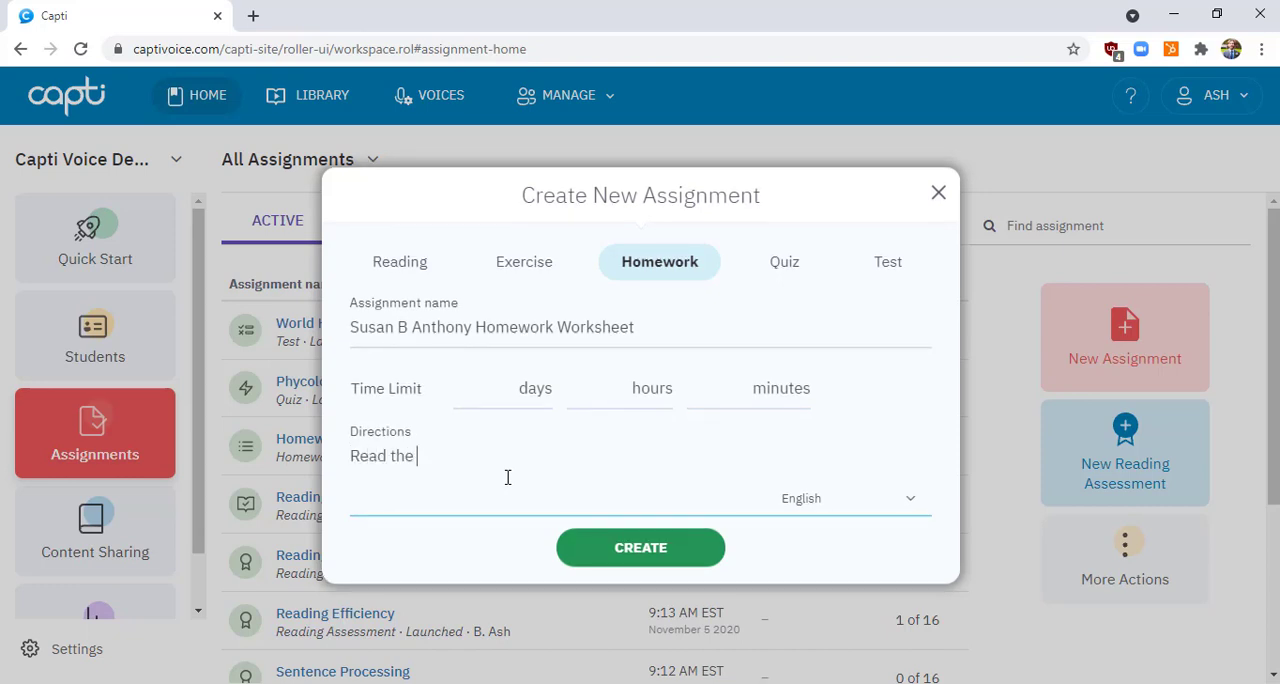
text(document and answer the questions at t)
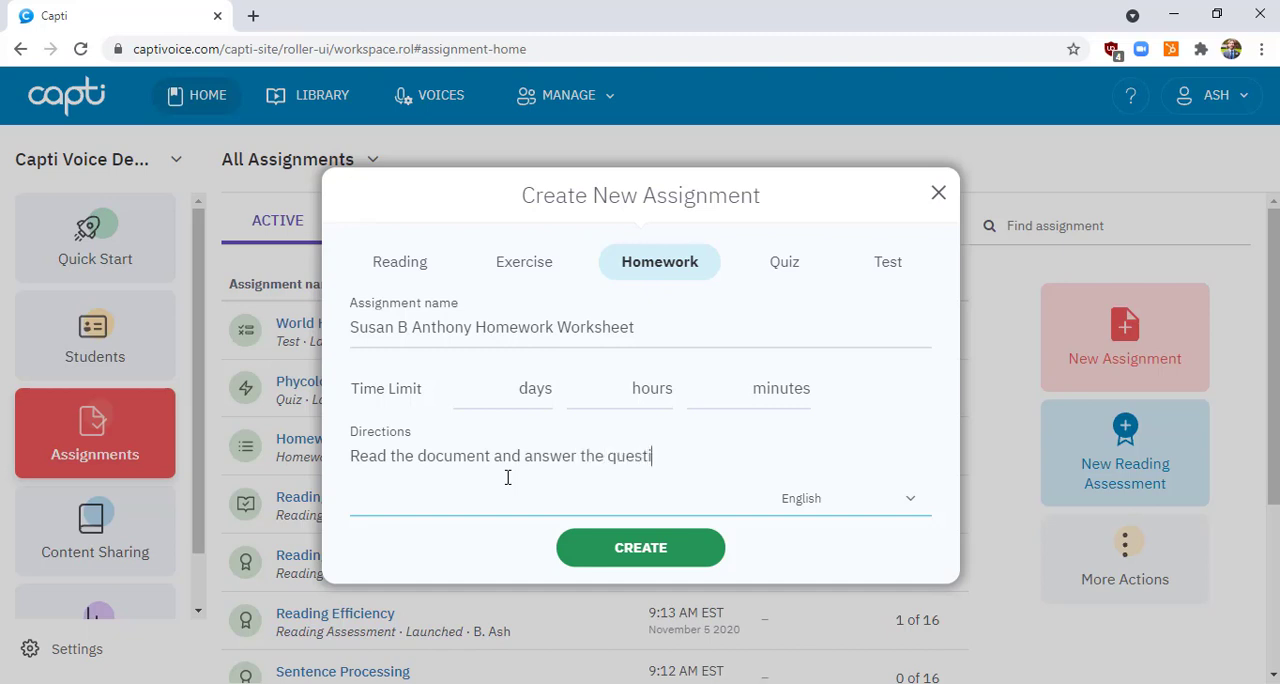
text(he end.)
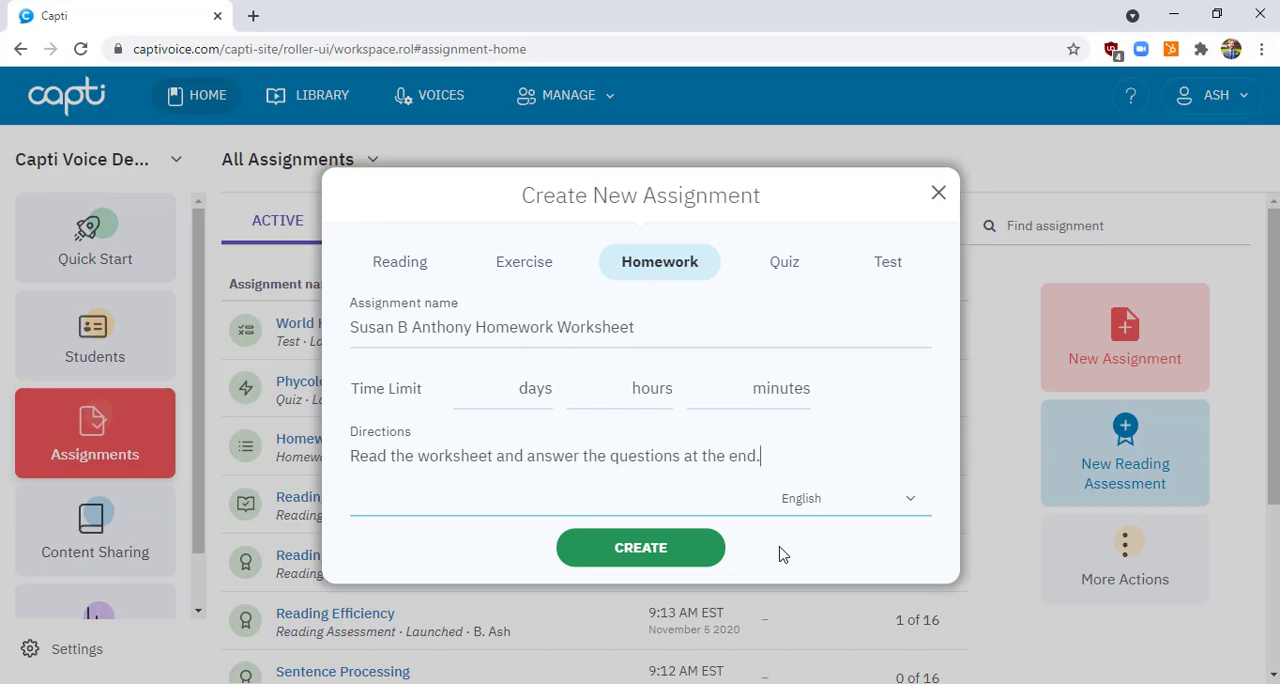
click(680, 563)
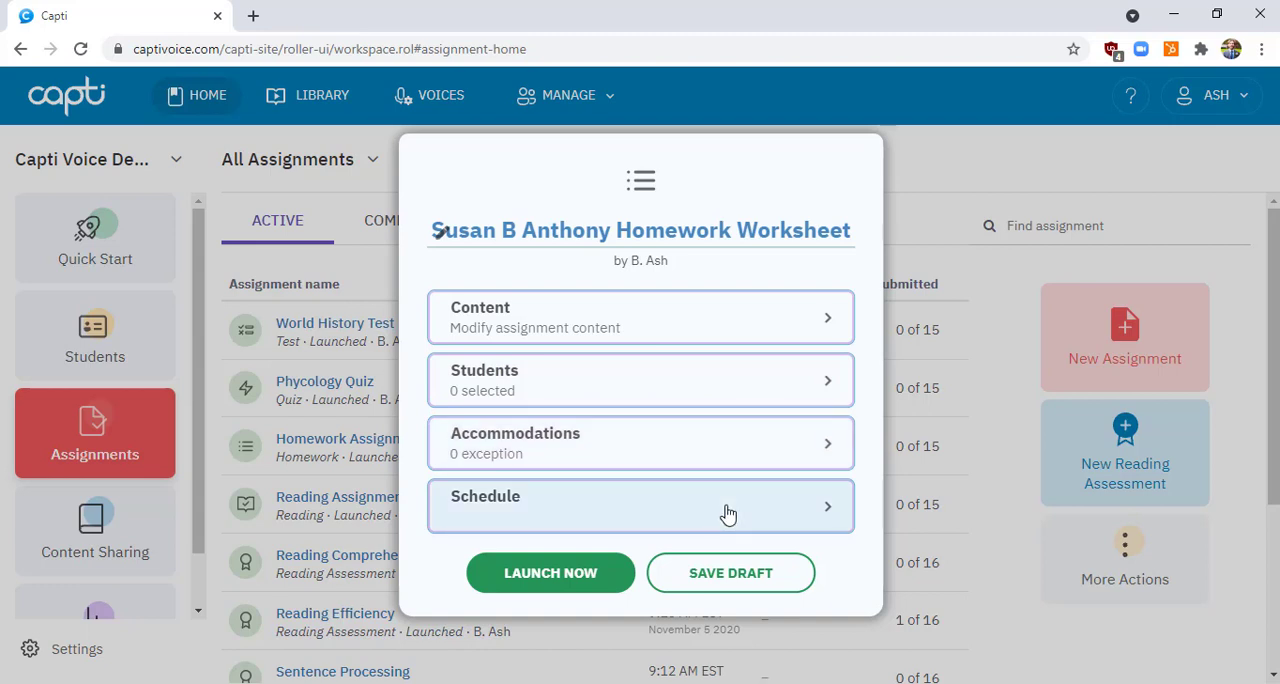
Import "Susan B. Anthony and the Right to Vote.pdf" from the computer in Original Layout as the assignment's content, and finish content editing
click(716, 330)
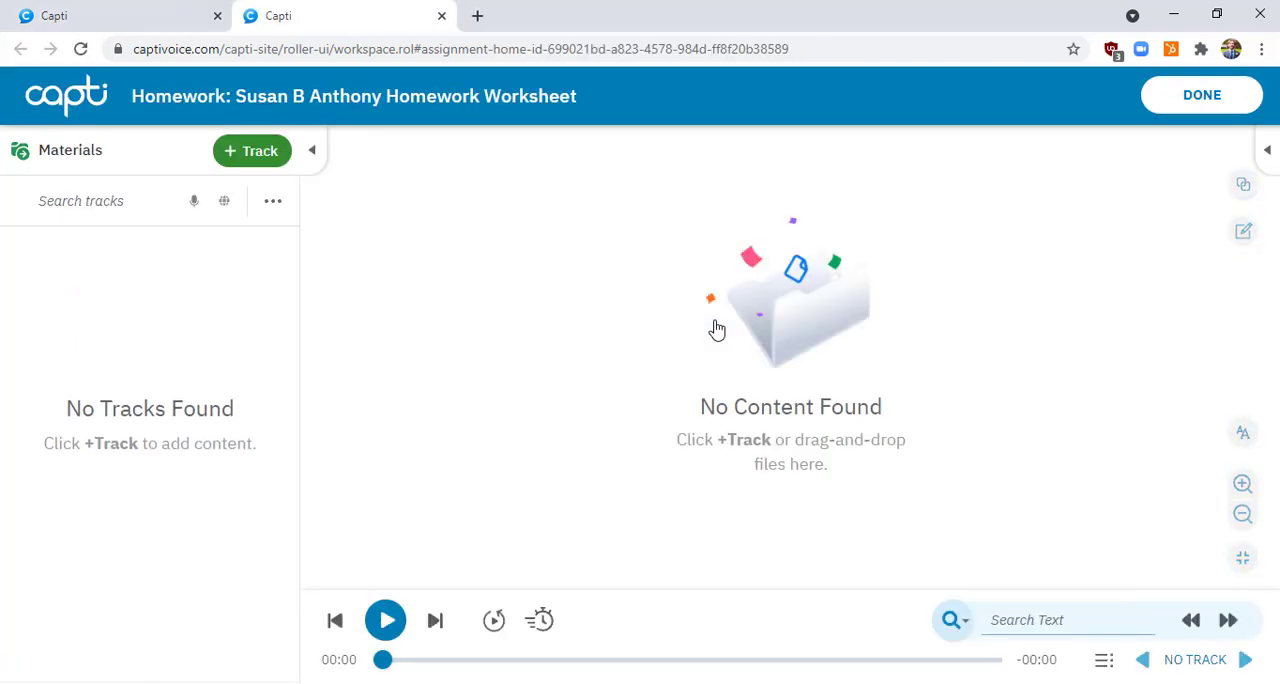
click(271, 162)
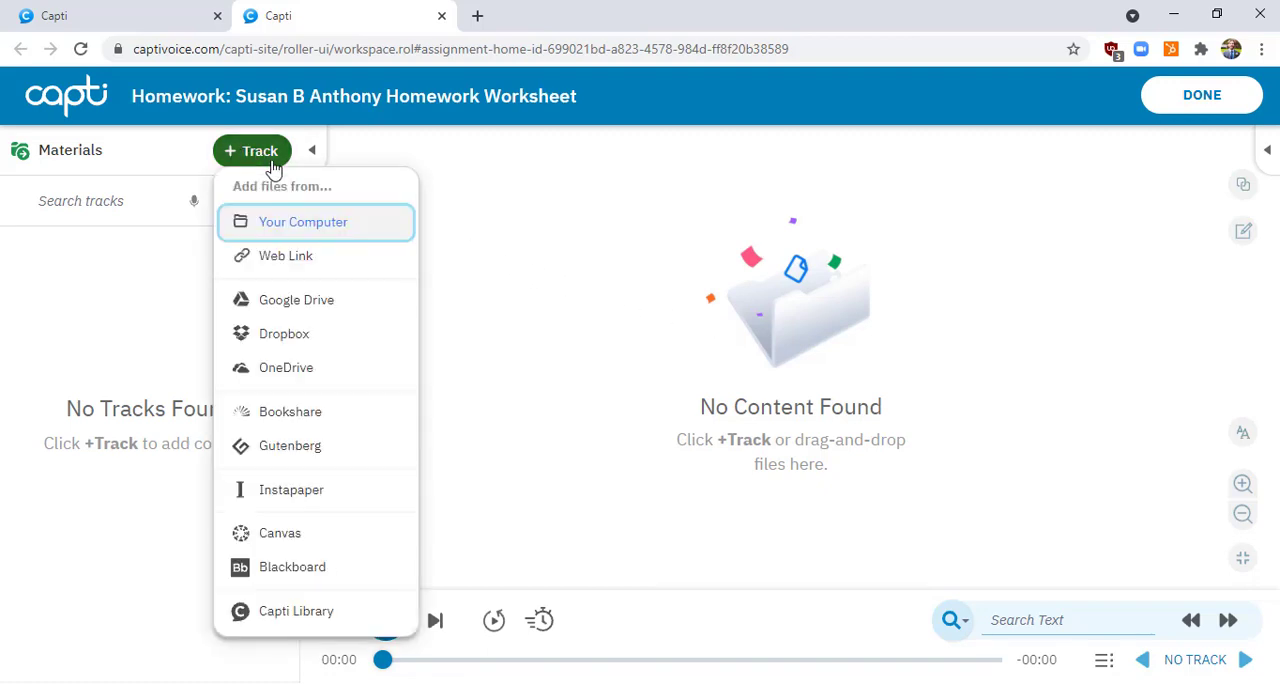
click(335, 234)
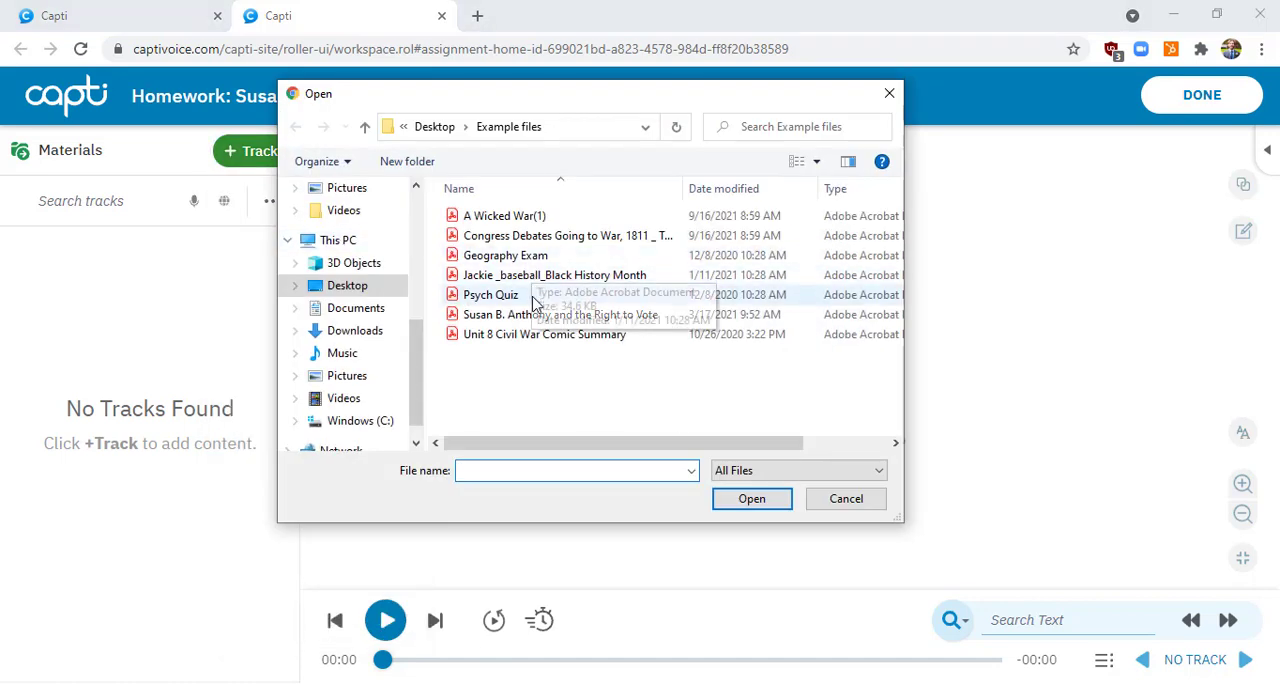
click(540, 315)
click(750, 498)
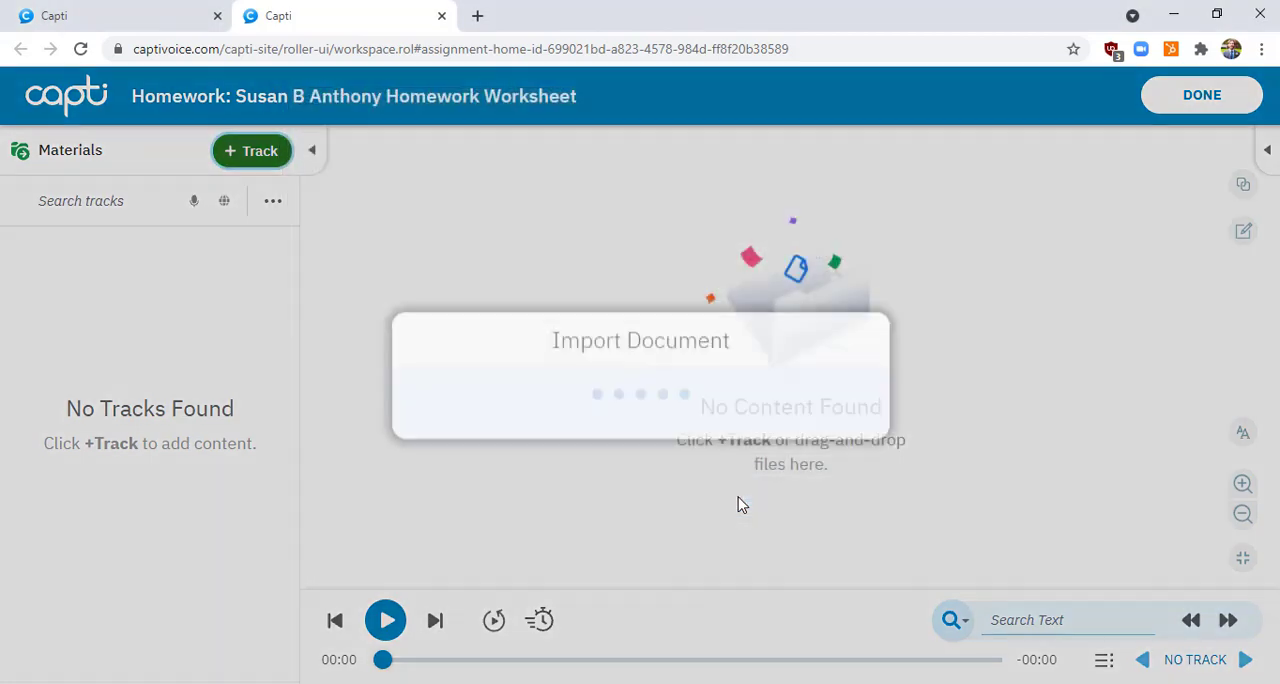
click(682, 404)
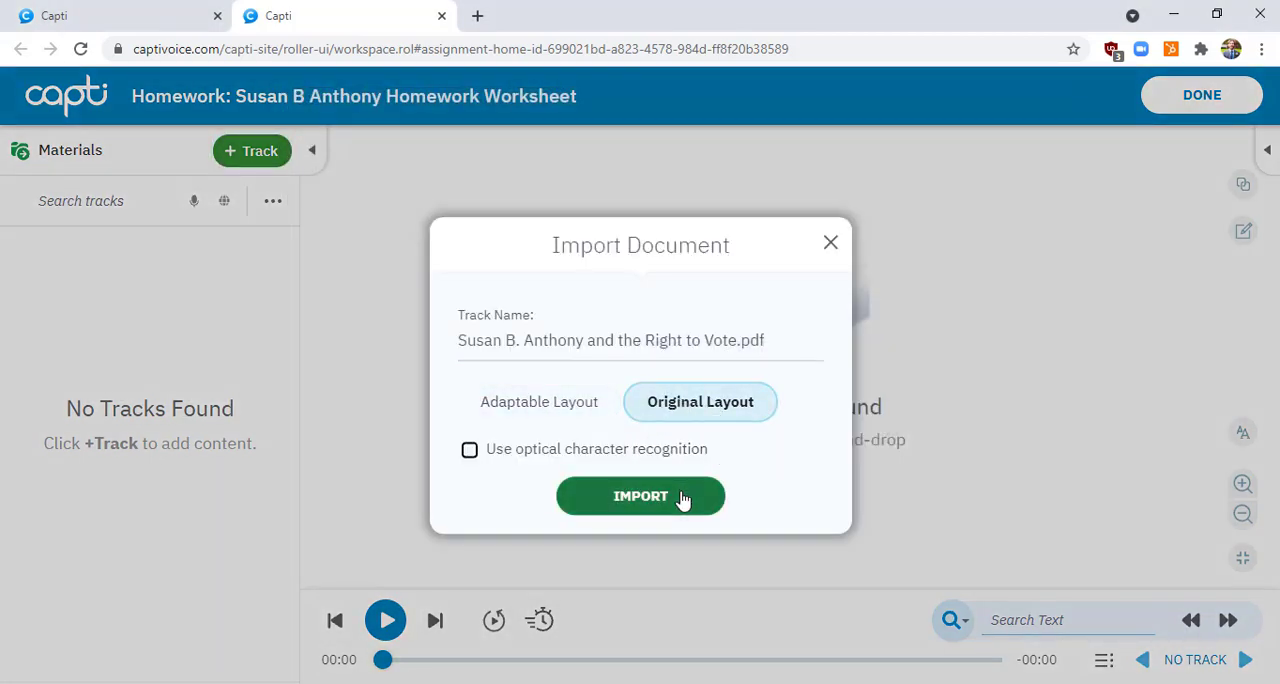
click(682, 498)
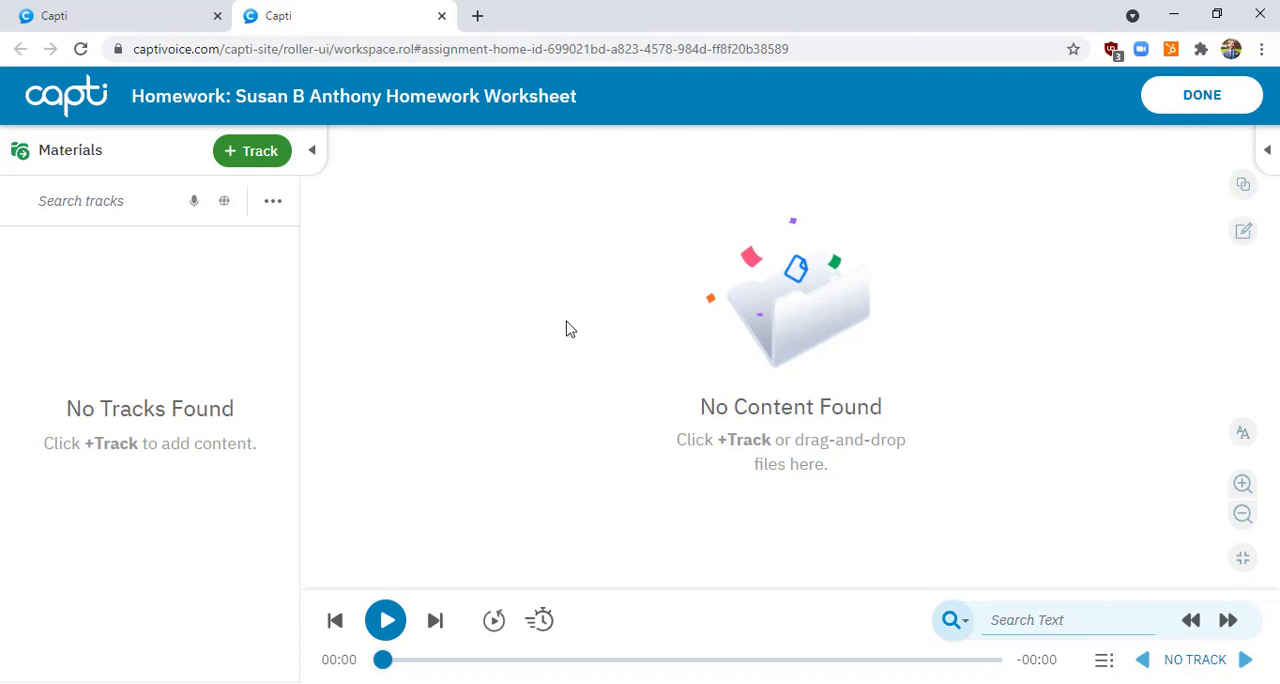
click(1229, 95)
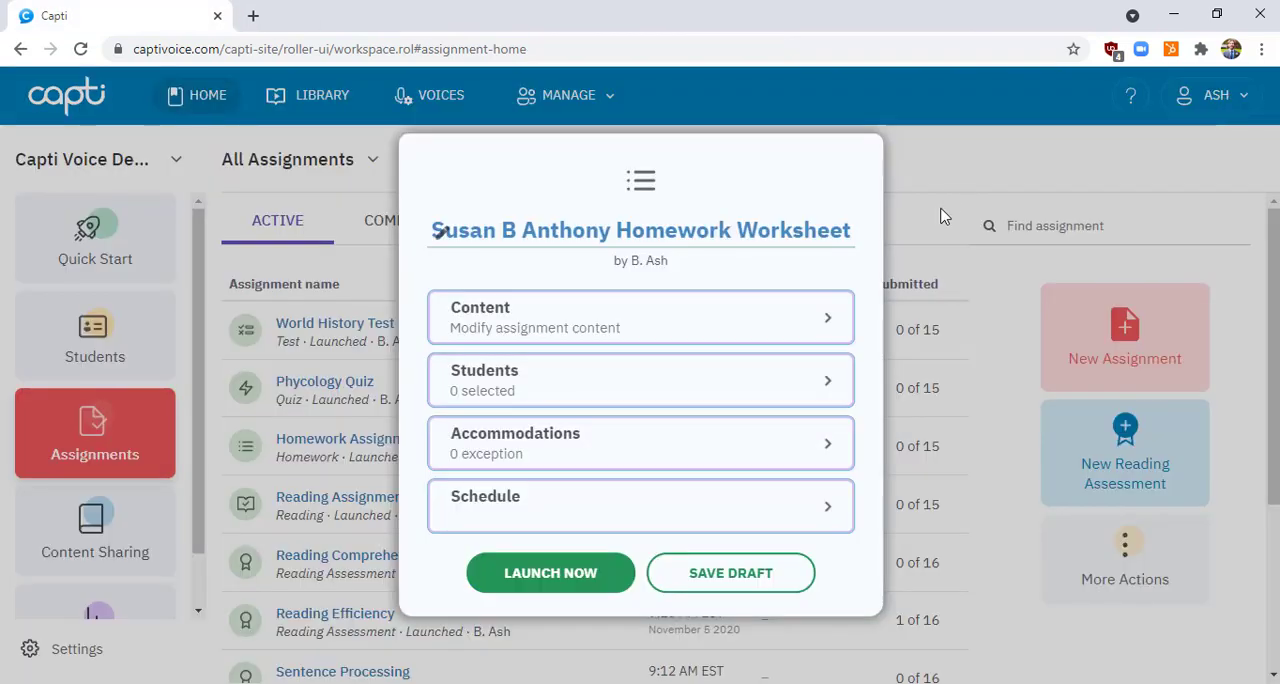
Add all students to the assignment, and remove the first two listed students
click(764, 400)
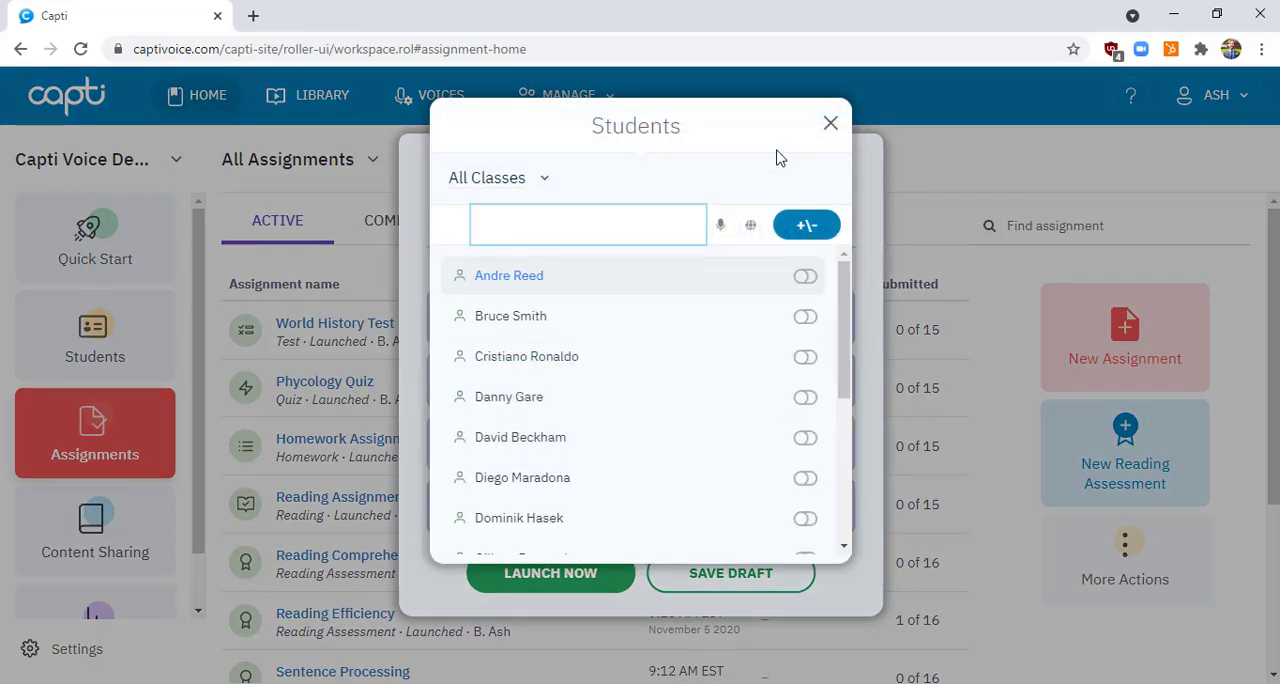
click(808, 233)
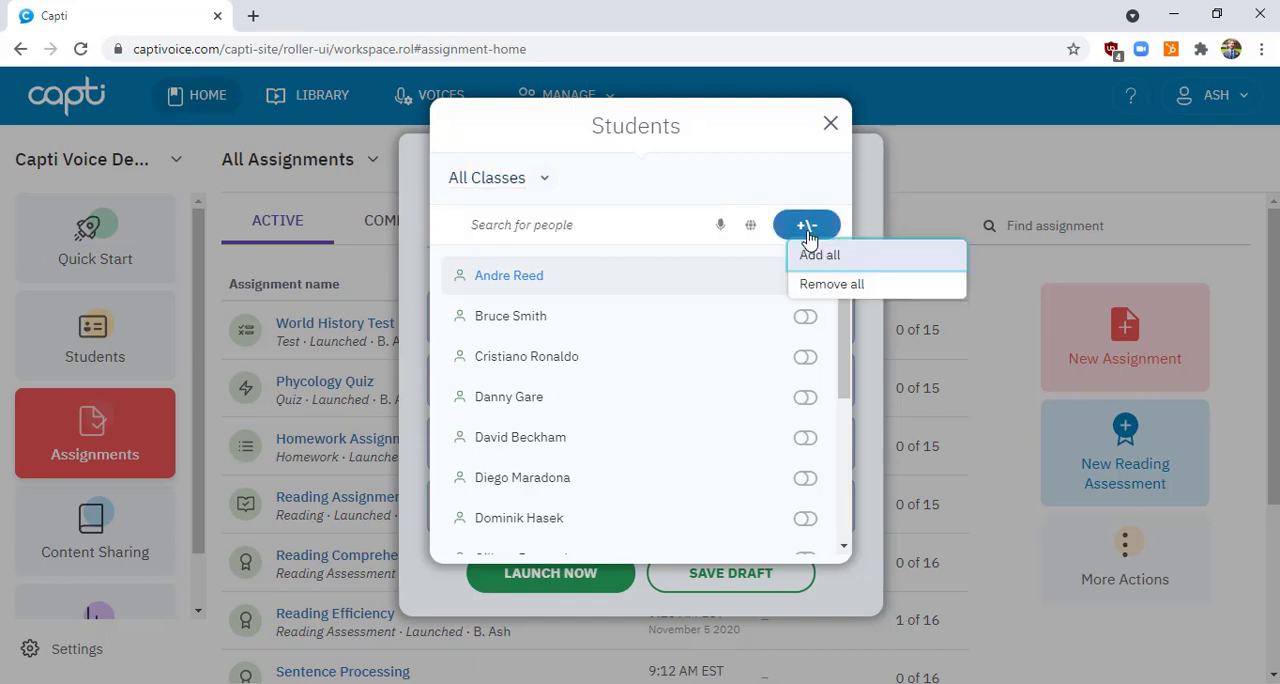
click(838, 257)
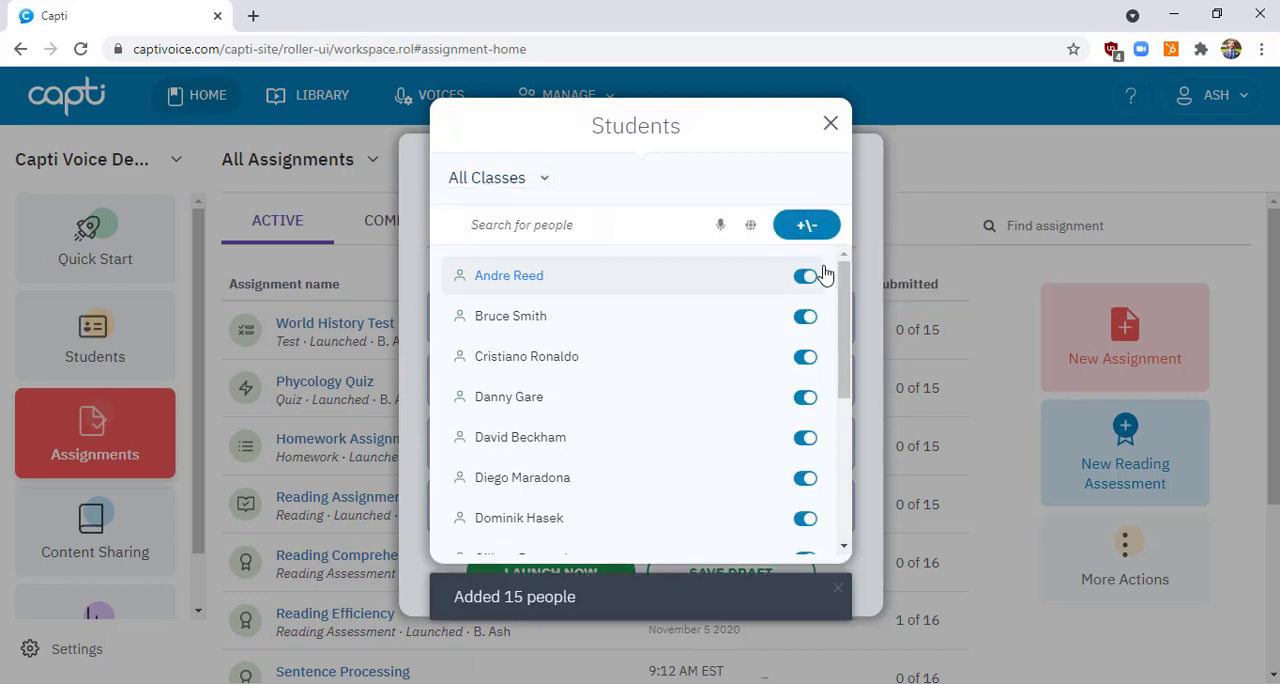
click(805, 276)
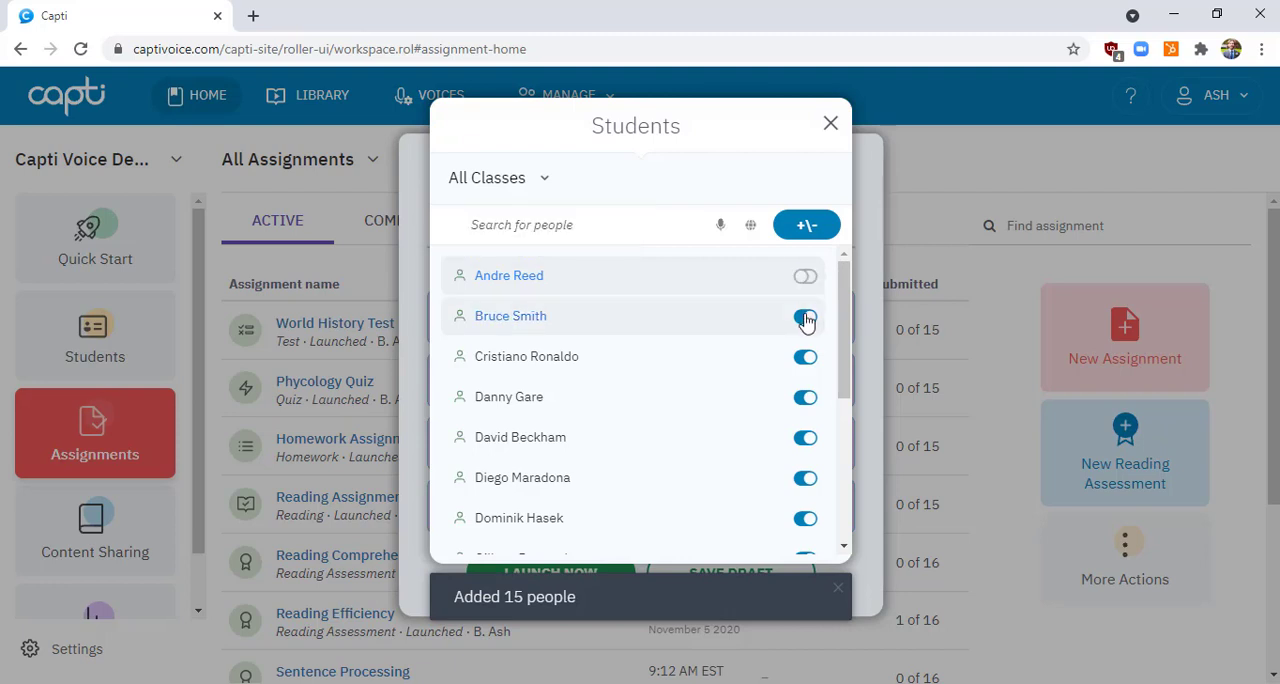
click(805, 317)
Examine the class filter choices for the student list, keep All Classes, and return to the assignment setup
click(577, 229)
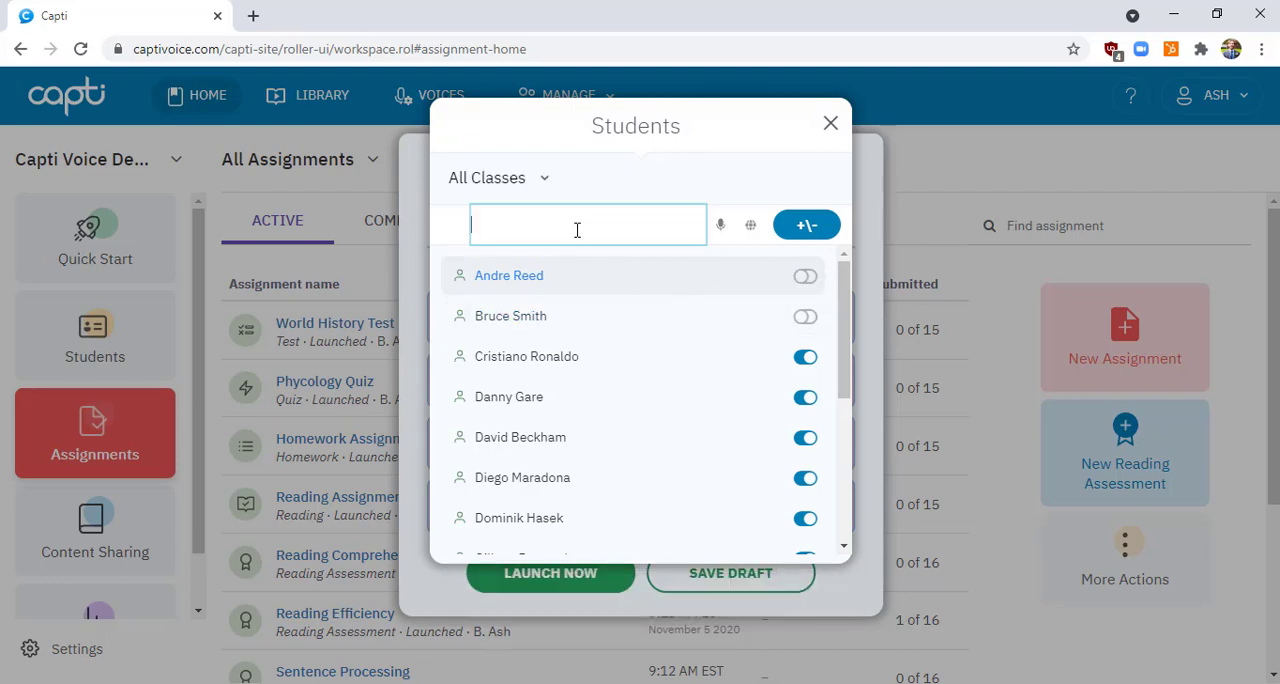
click(545, 181)
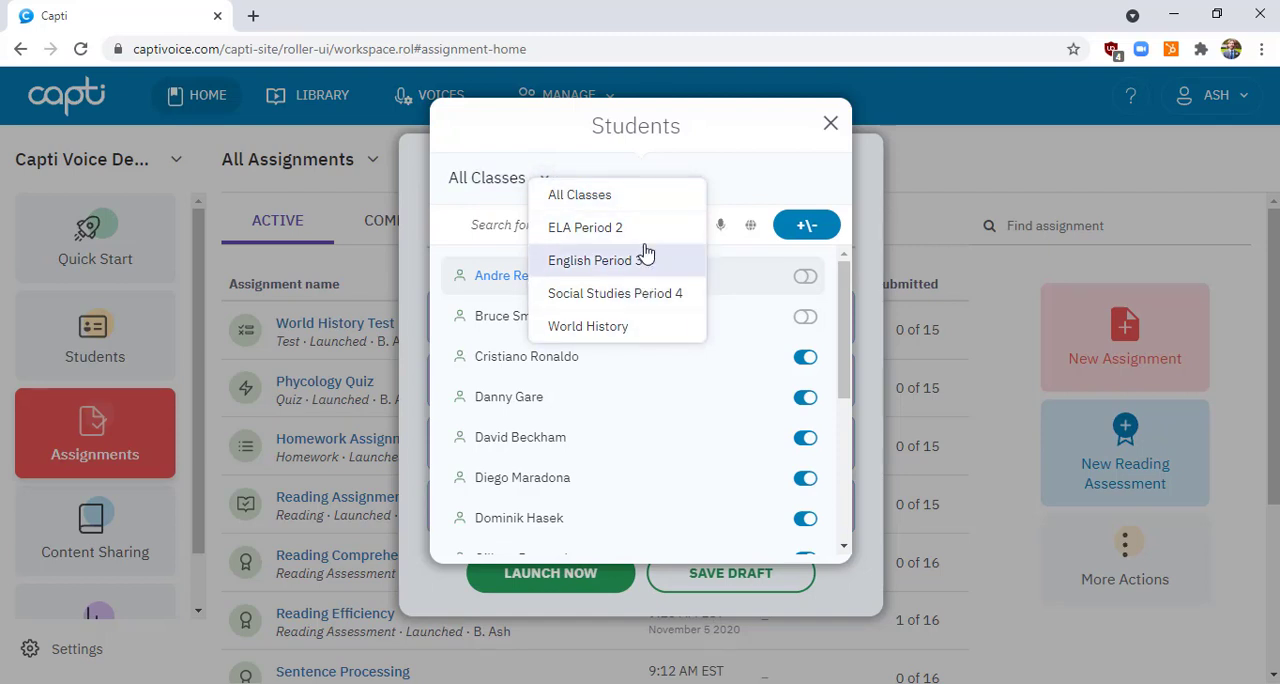
click(651, 205)
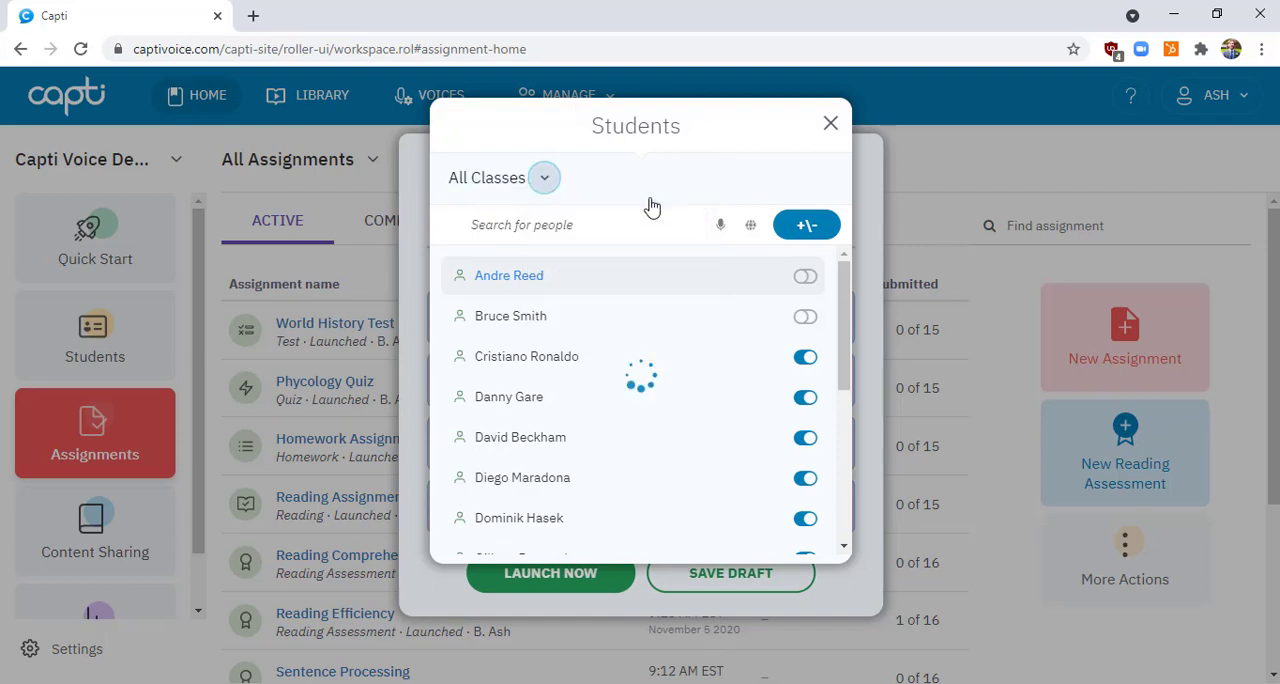
click(831, 125)
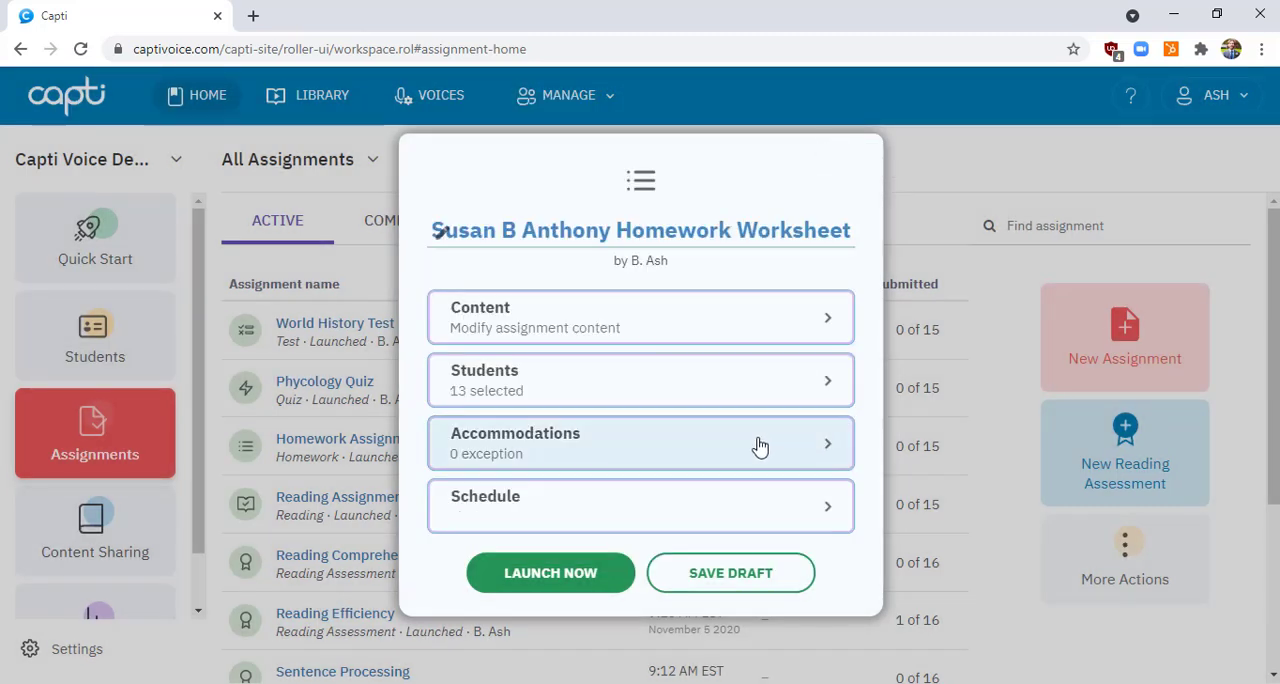
Review the assignment accommodations across all categories and display the options for "Can resume after leaving"
click(653, 455)
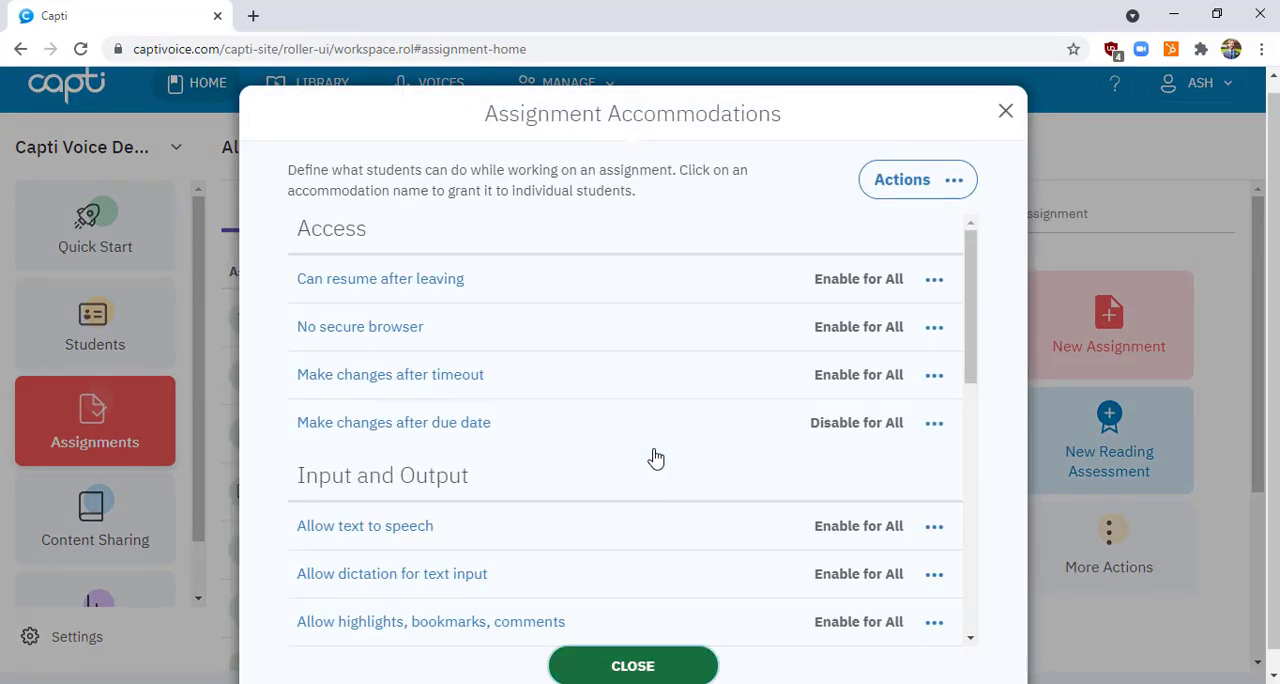
scroll(655, 457, down, 1)
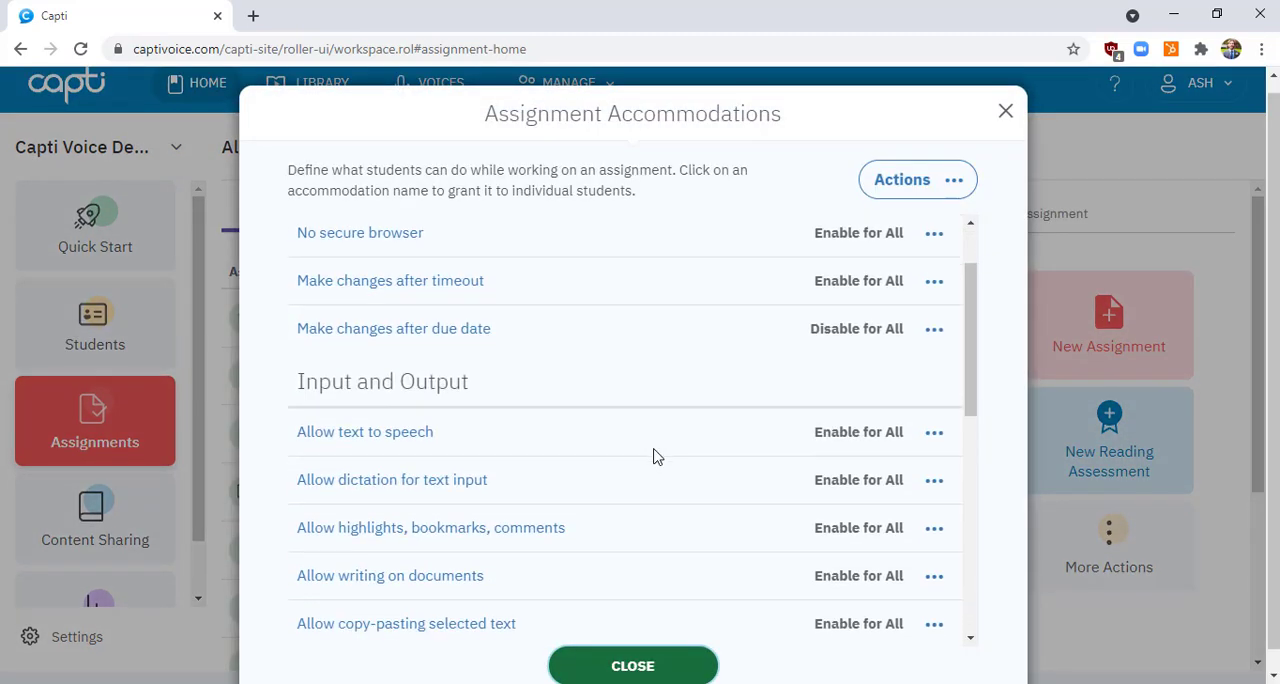
scroll(655, 457, down, 1)
scroll(655, 457, down, 1)
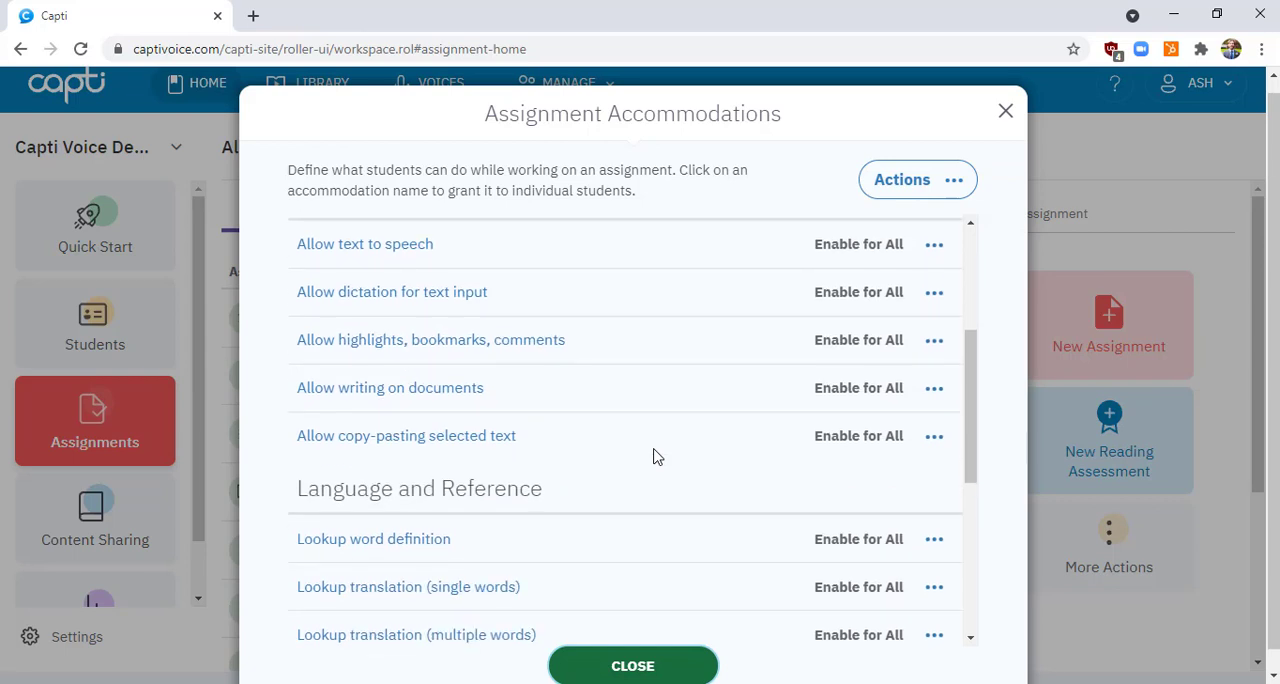
scroll(655, 457, down, 4)
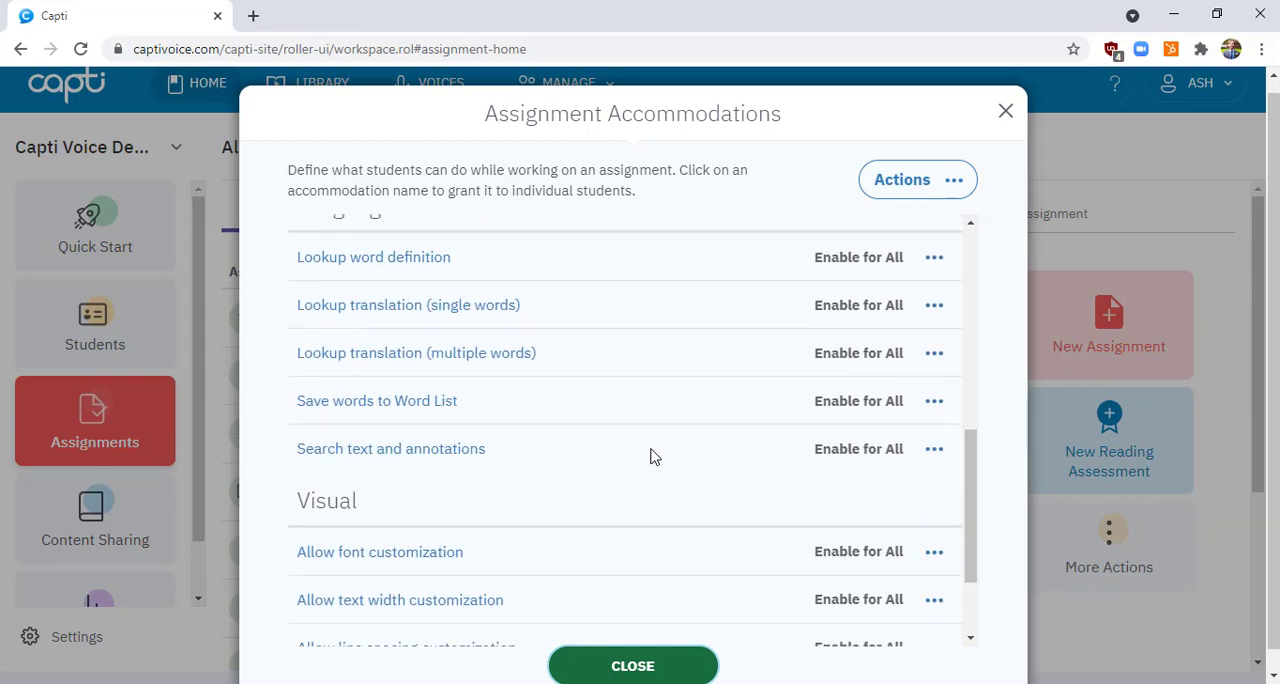
scroll(655, 457, down, 1)
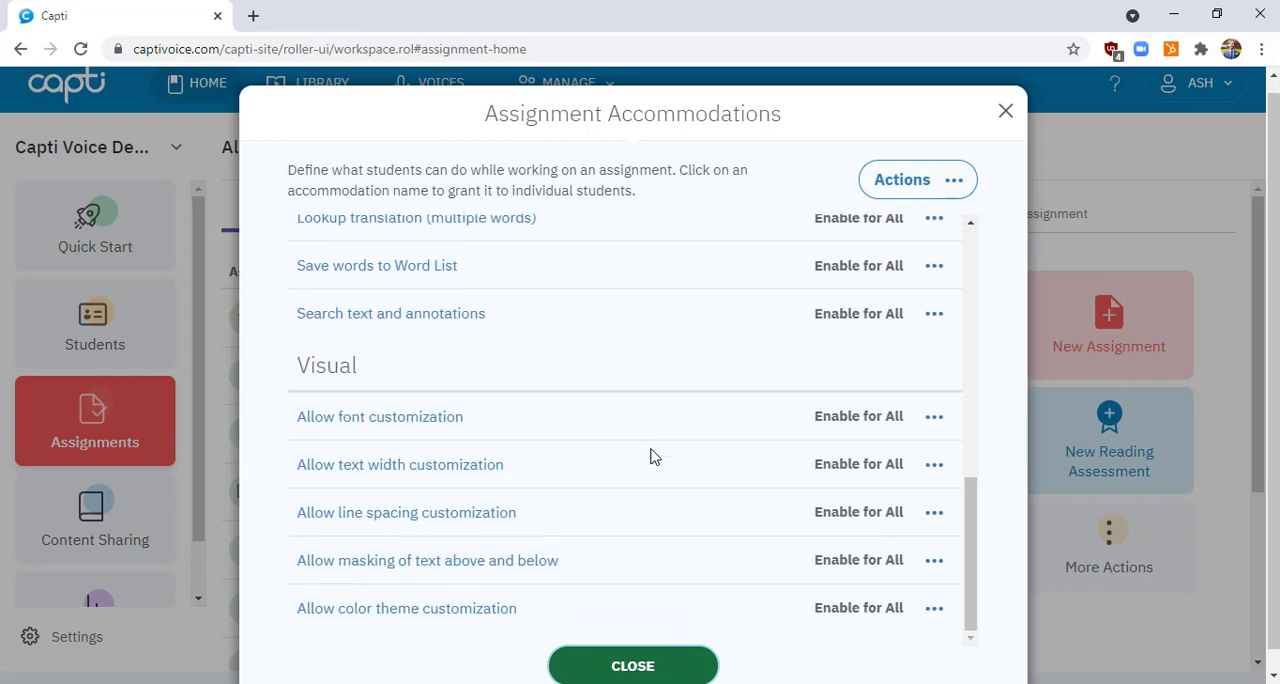
scroll(650, 457, up, 5)
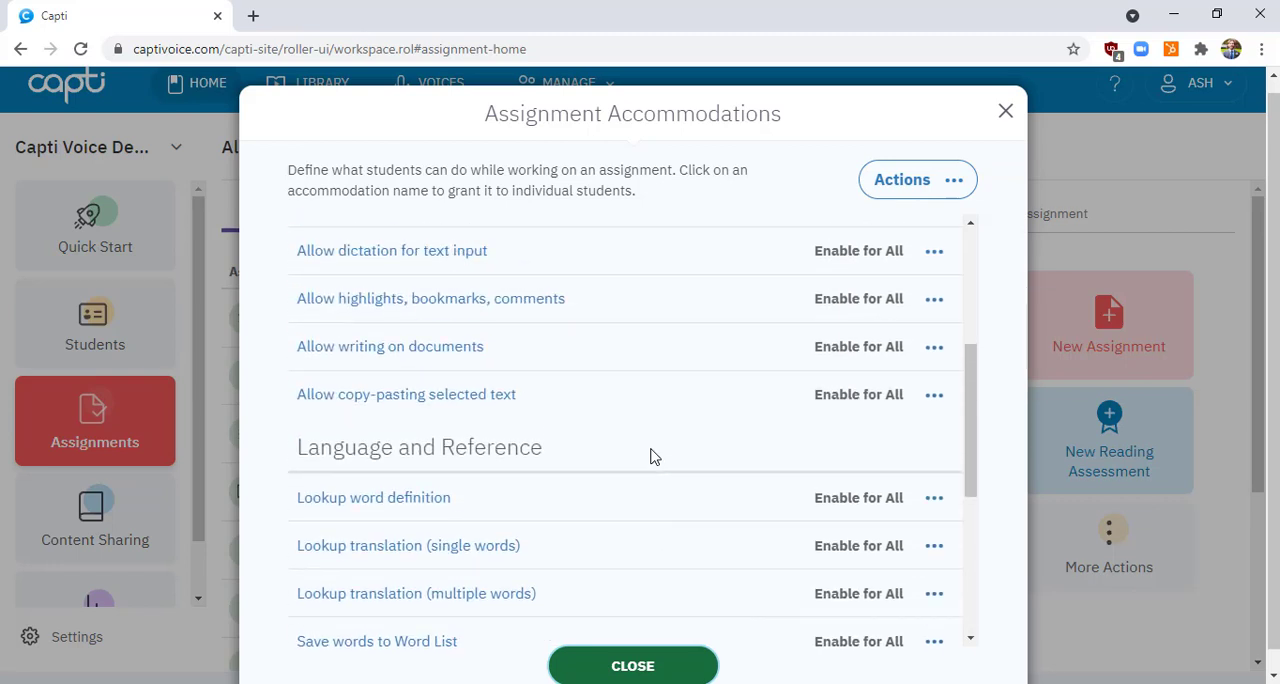
scroll(650, 457, up, 2)
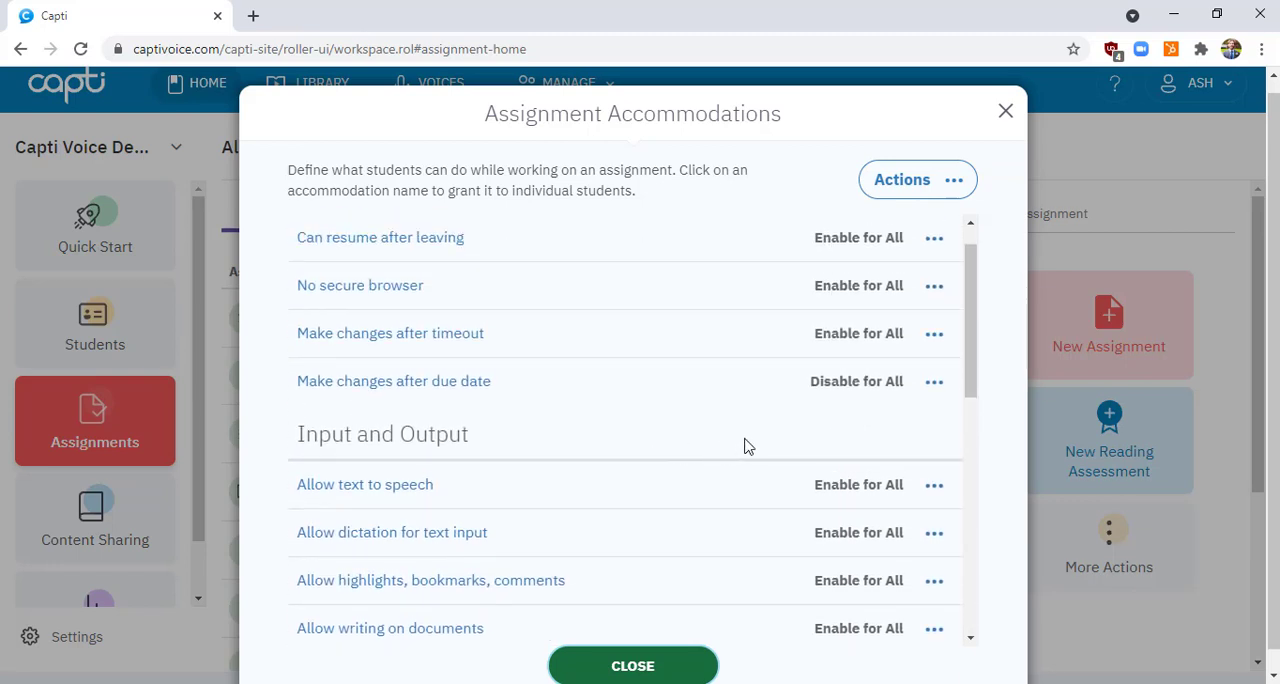
click(933, 238)
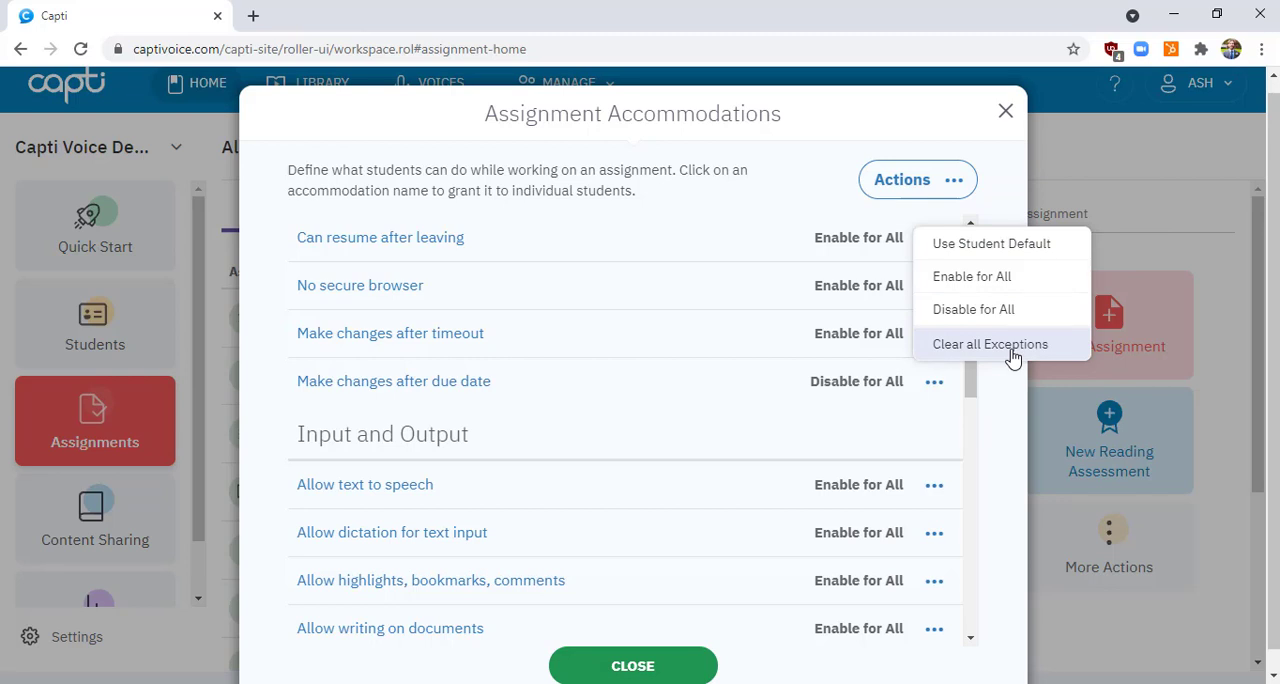
Dismiss the permission options and open the fourth listed student's in-effect accommodations from "Can resume after leaving"
click(755, 379)
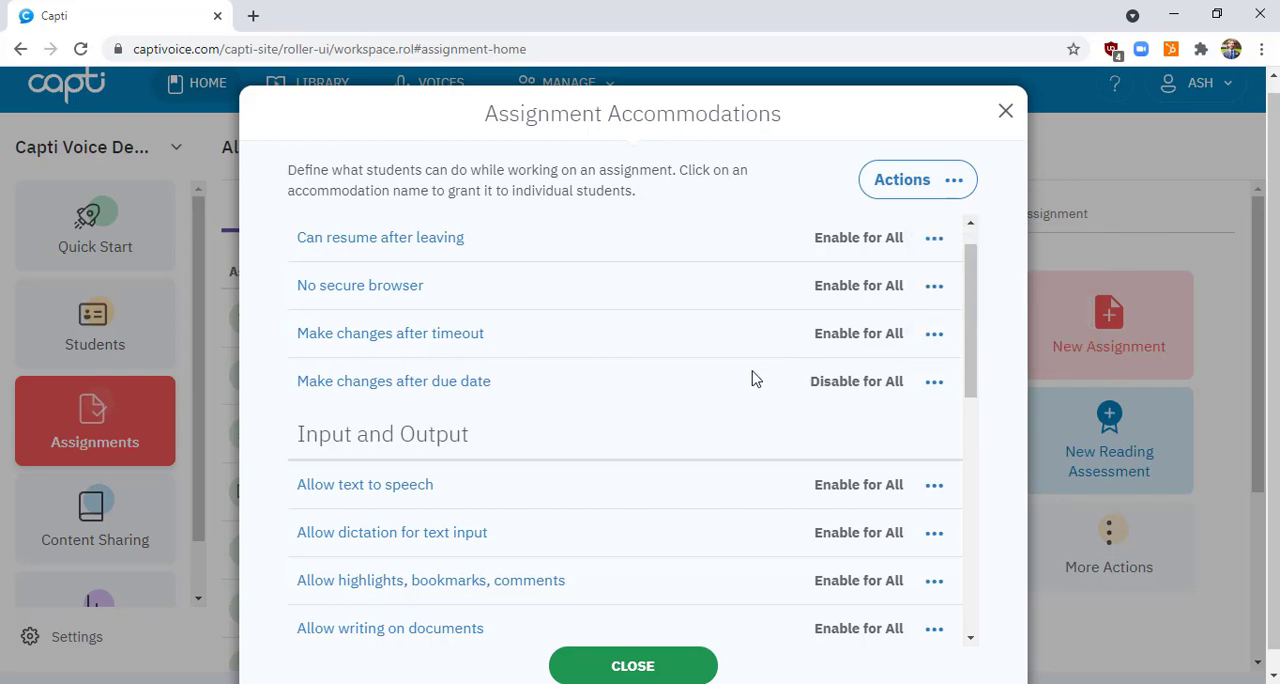
scroll(755, 379, up, 1)
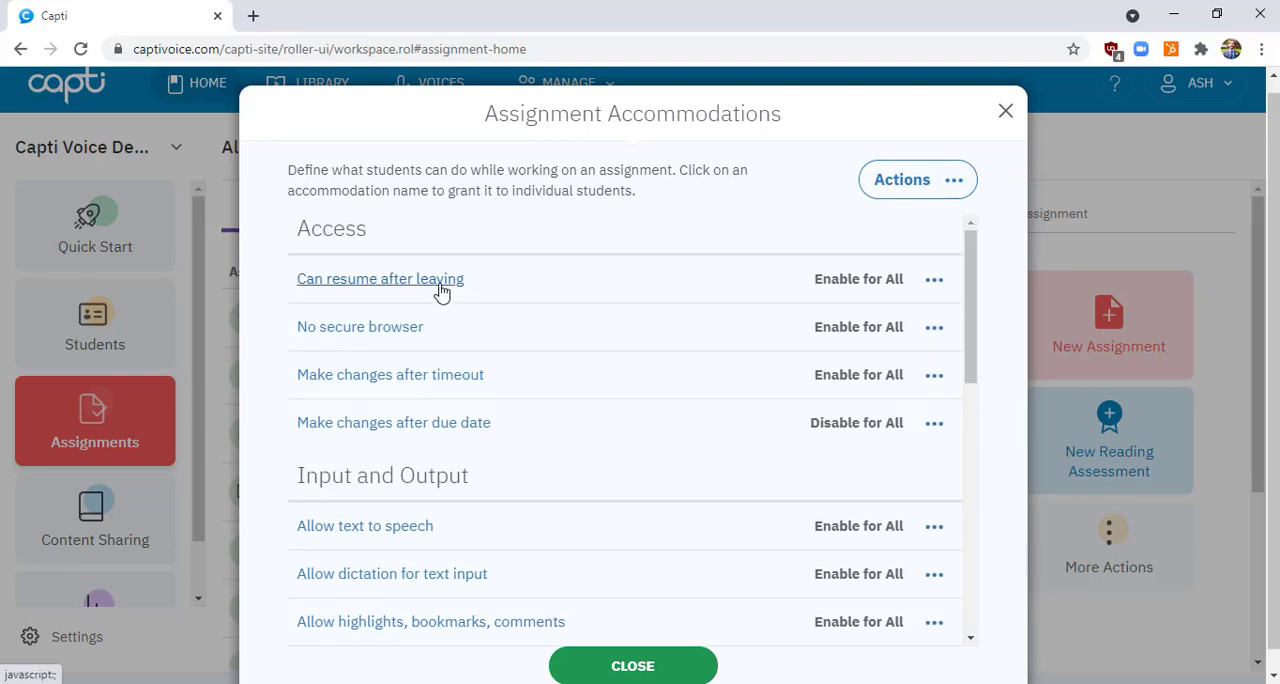
click(441, 291)
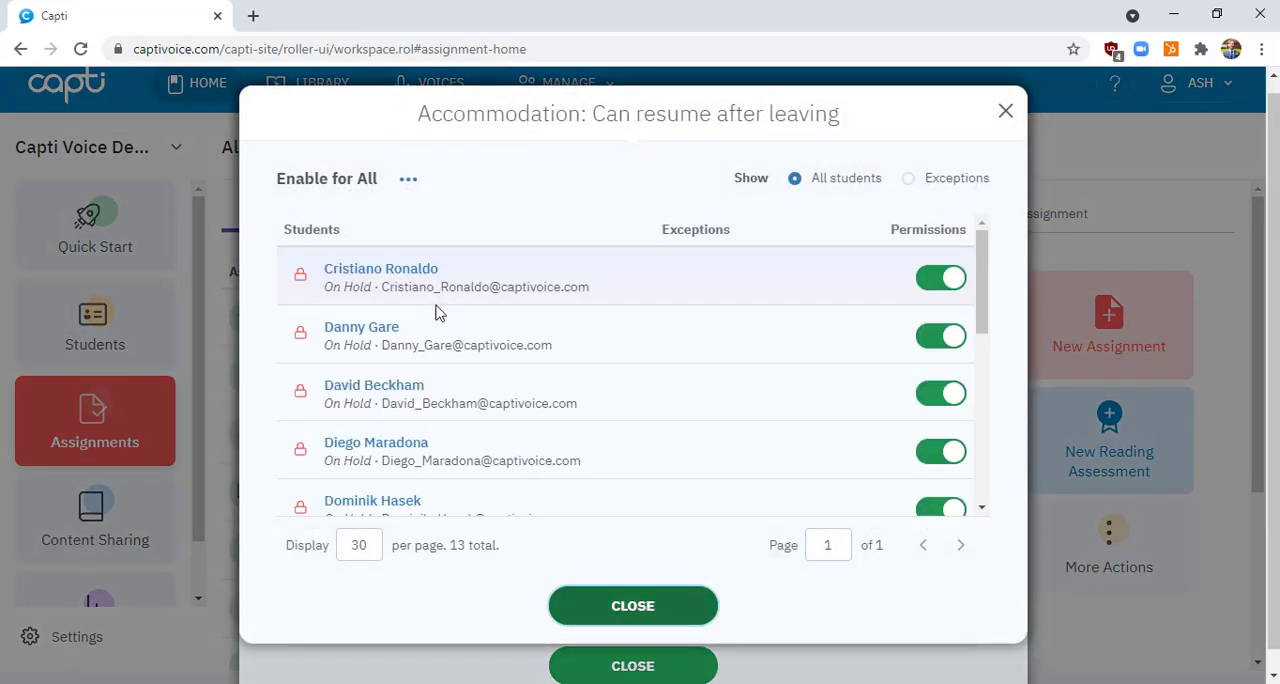
click(360, 452)
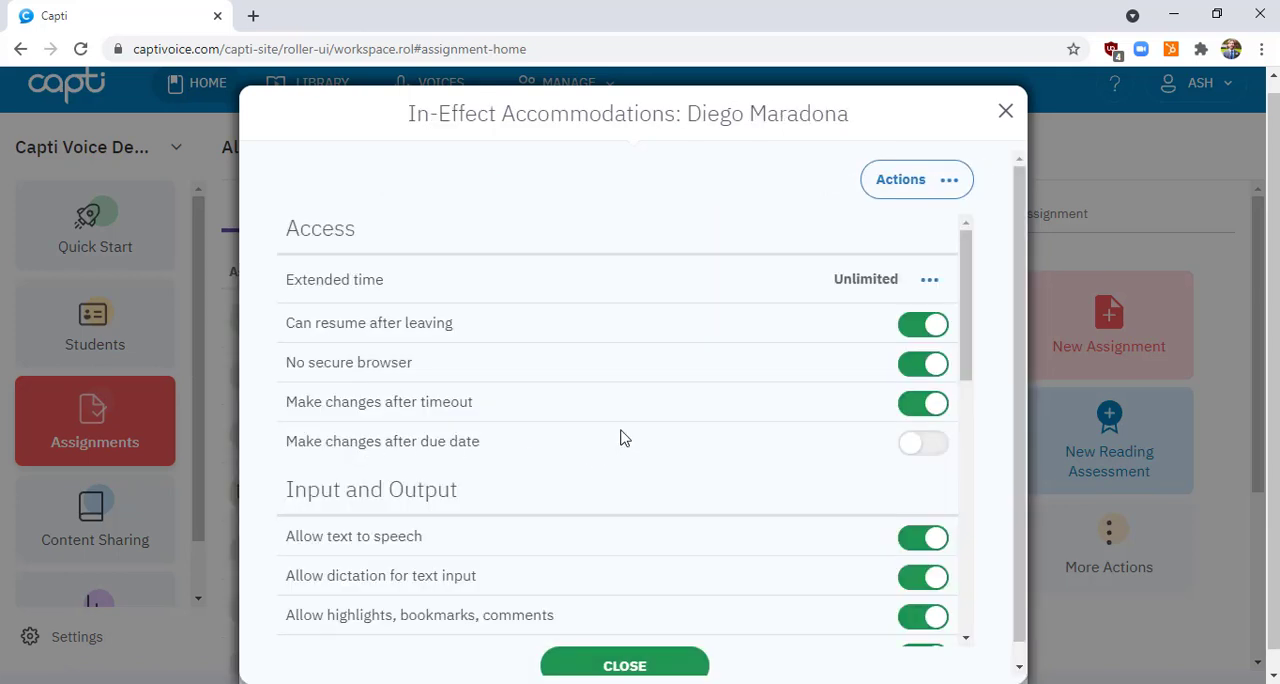
Review the fourth student's in-effect accommodations and save them as student defaults
scroll(620, 438, down, 3)
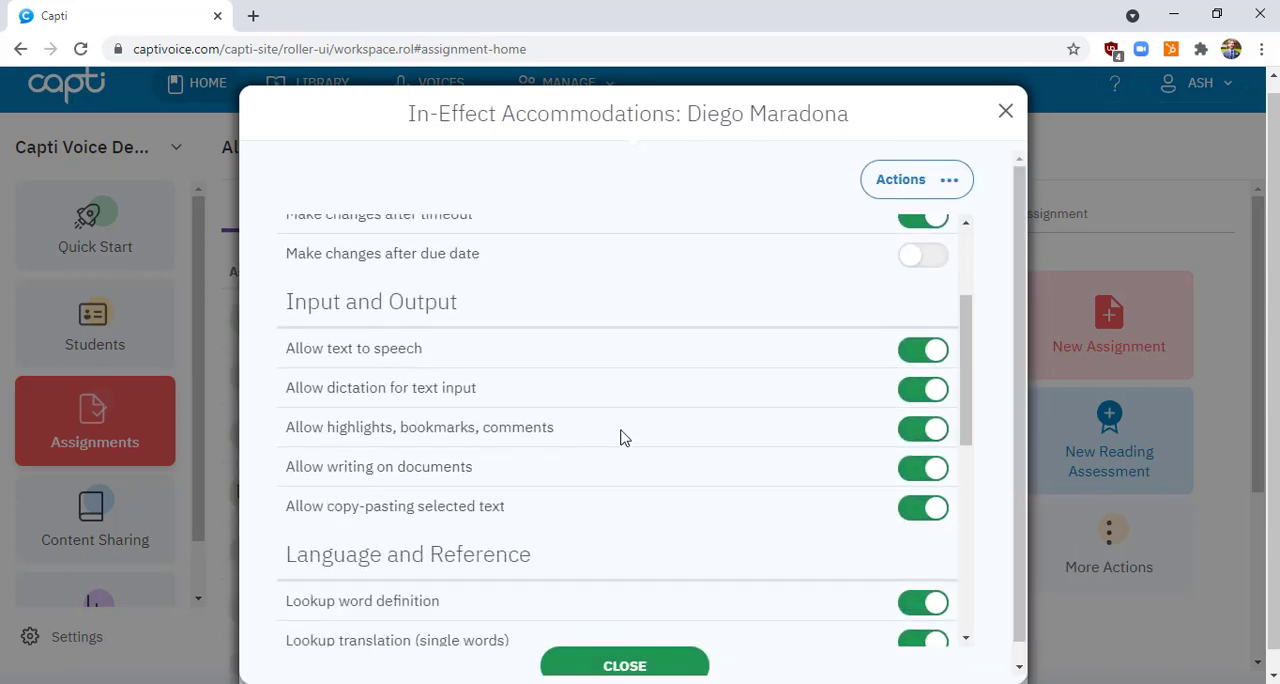
scroll(620, 438, down, 3)
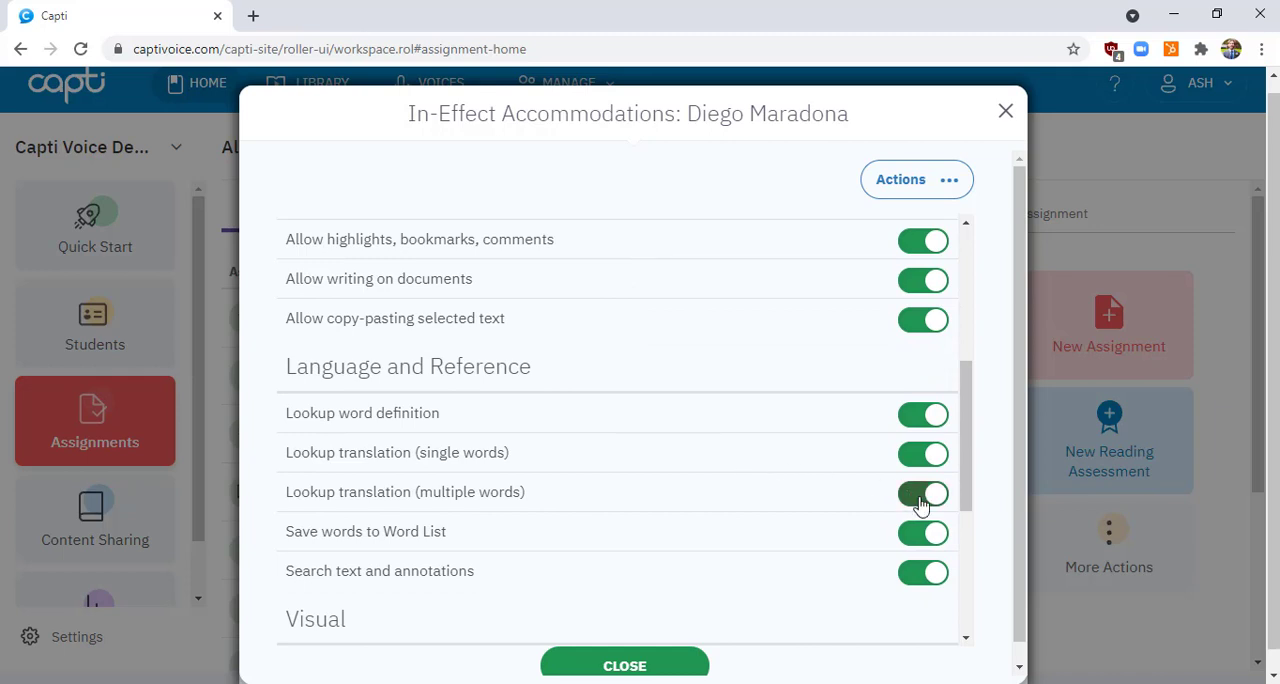
scroll(920, 503, up, 6)
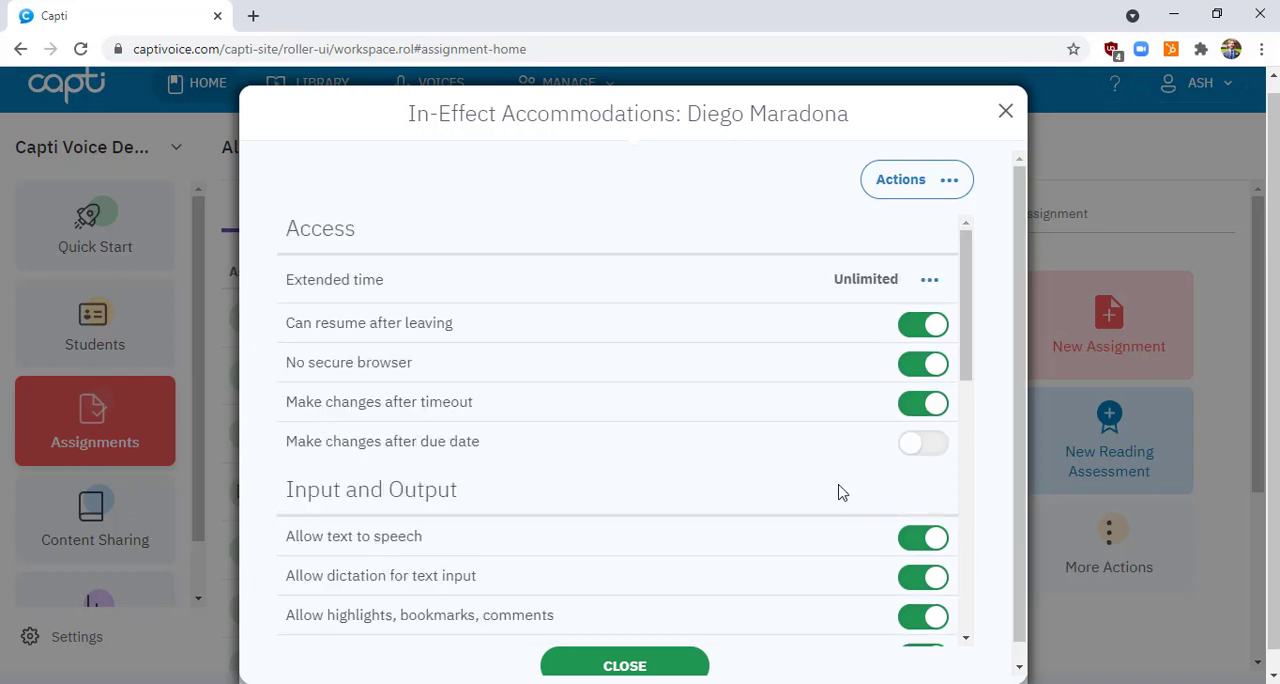
click(930, 197)
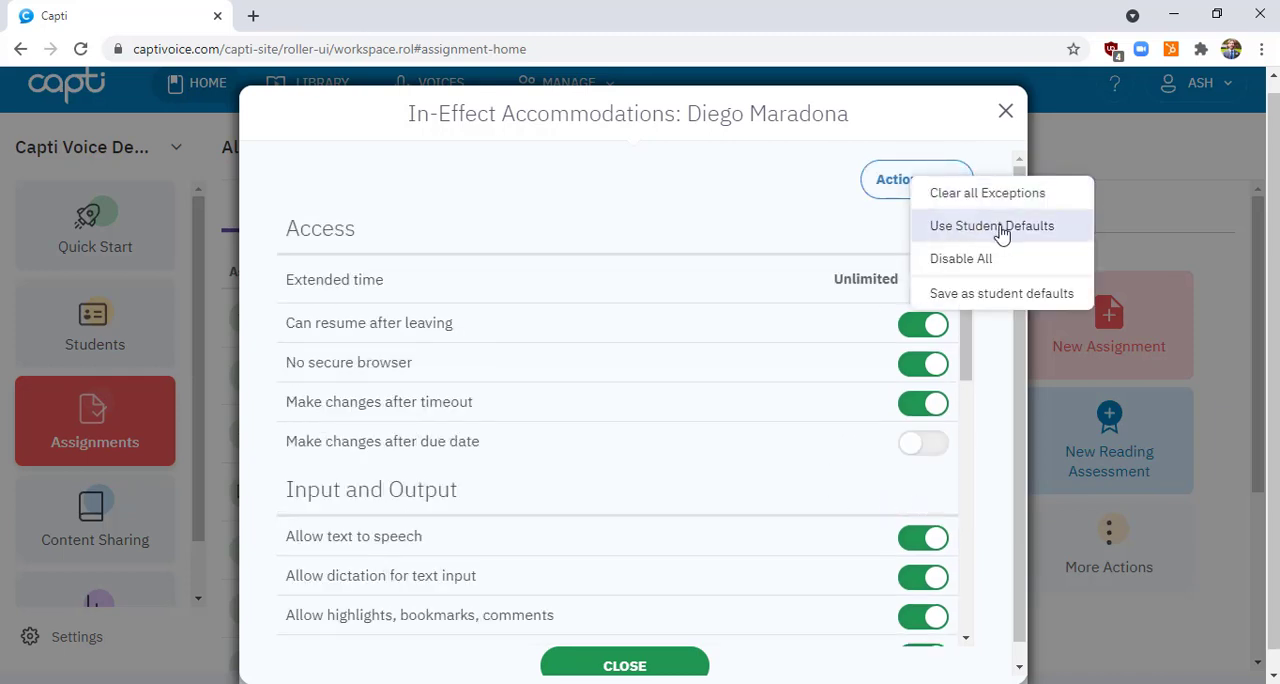
click(990, 294)
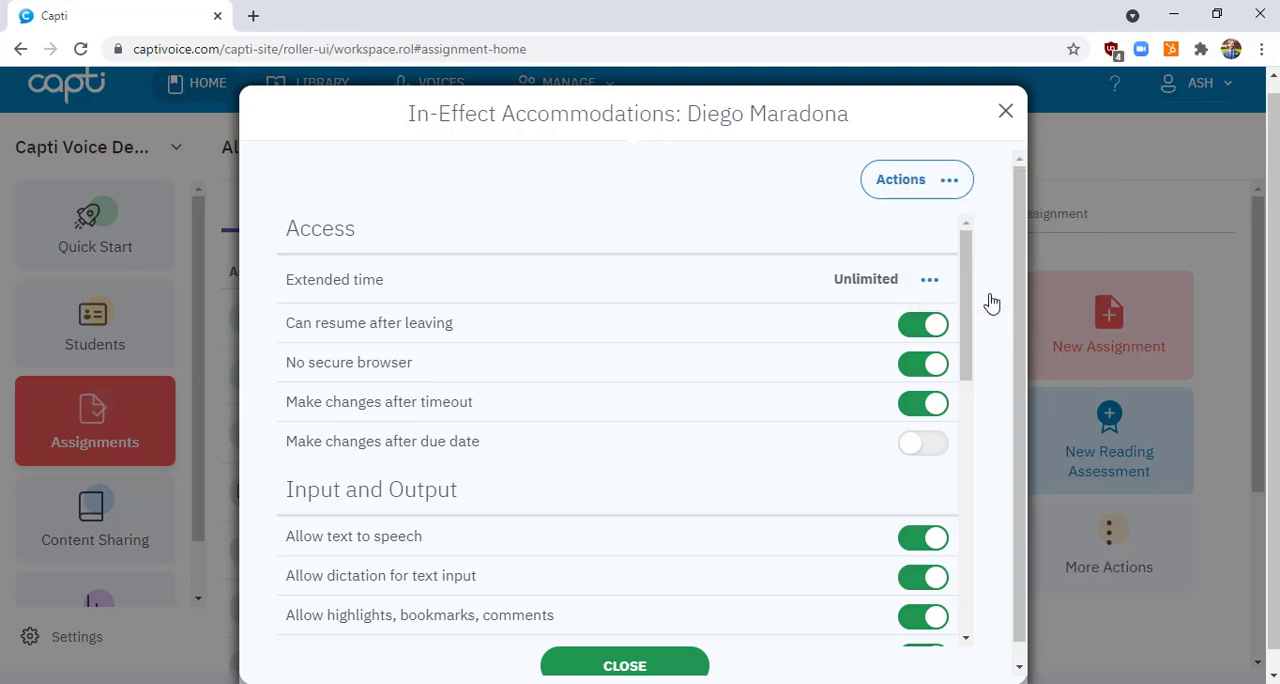
Examine the student's Access, Input and Output, and Language and Reference accommodations, and return to the assignment accommodations
click(557, 432)
scroll(826, 423, down, 1)
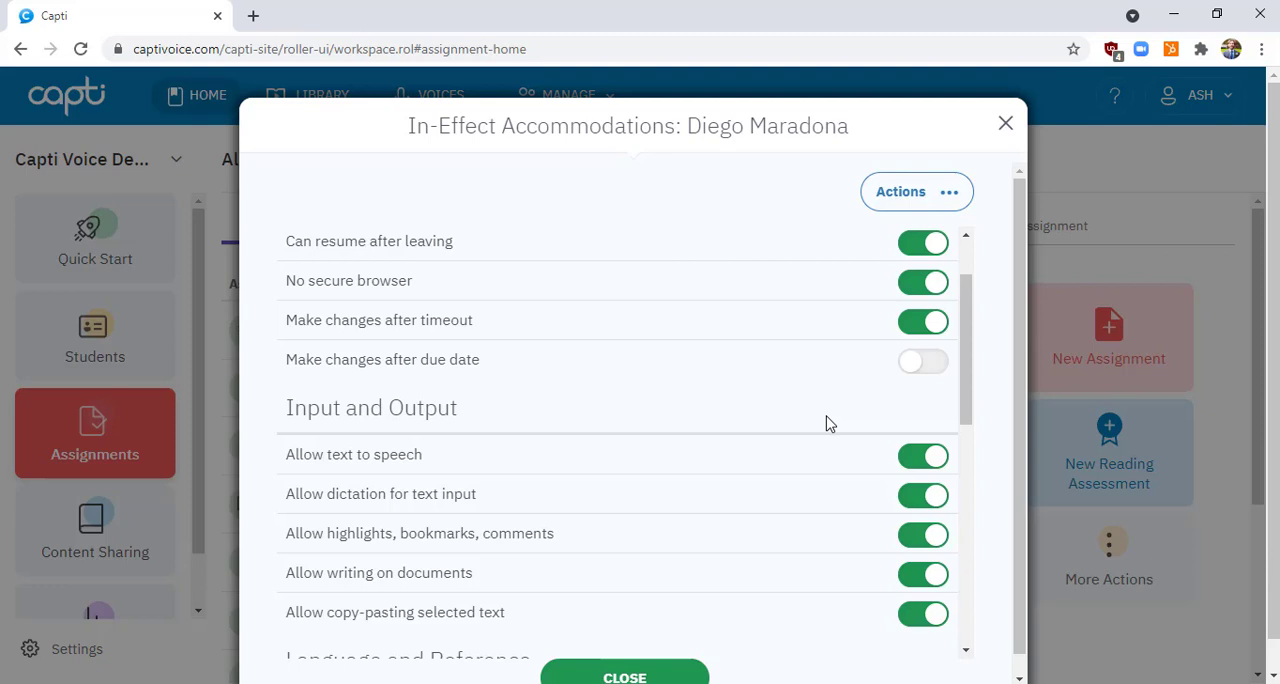
scroll(826, 423, down, 1)
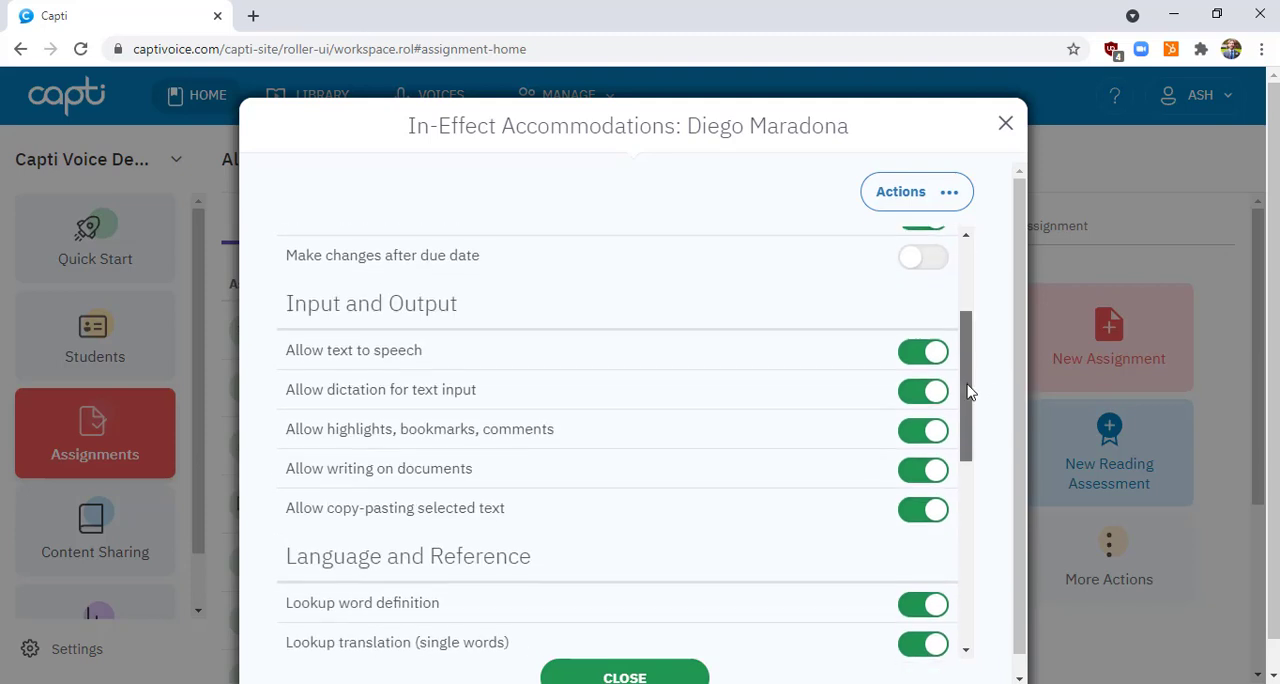
scroll(972, 400, down, 1)
drag(970, 394, 976, 404)
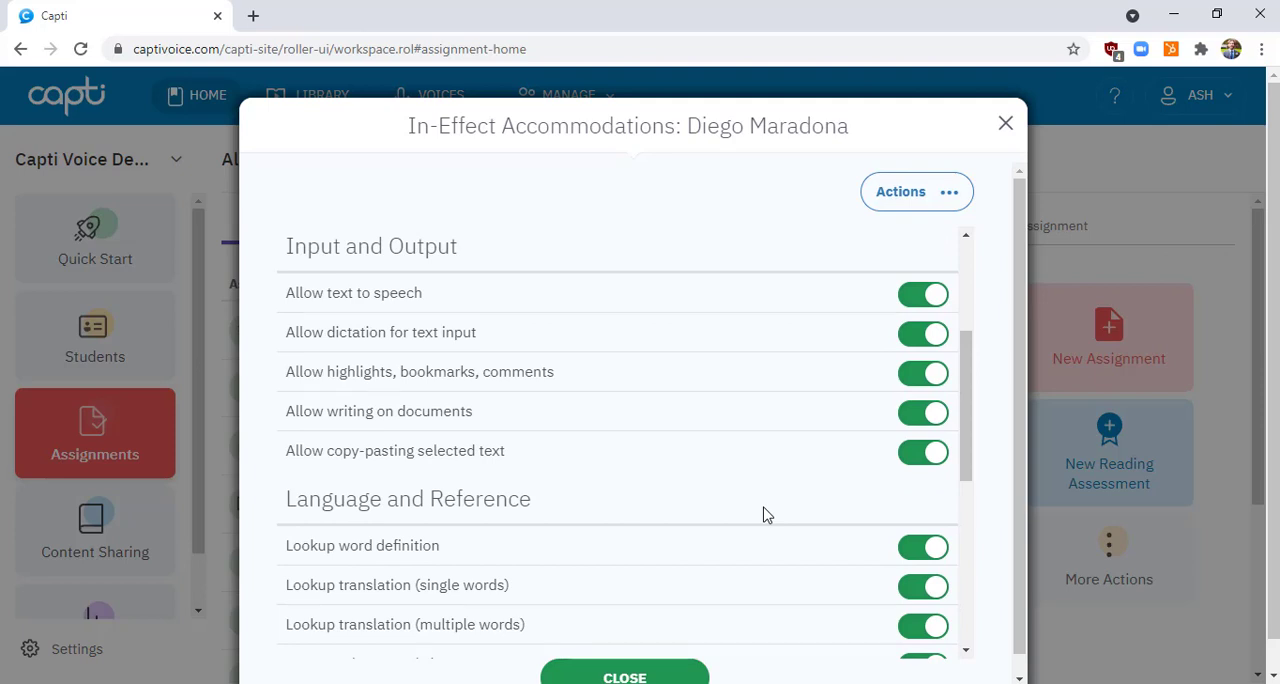
click(912, 294)
click(905, 632)
click(652, 677)
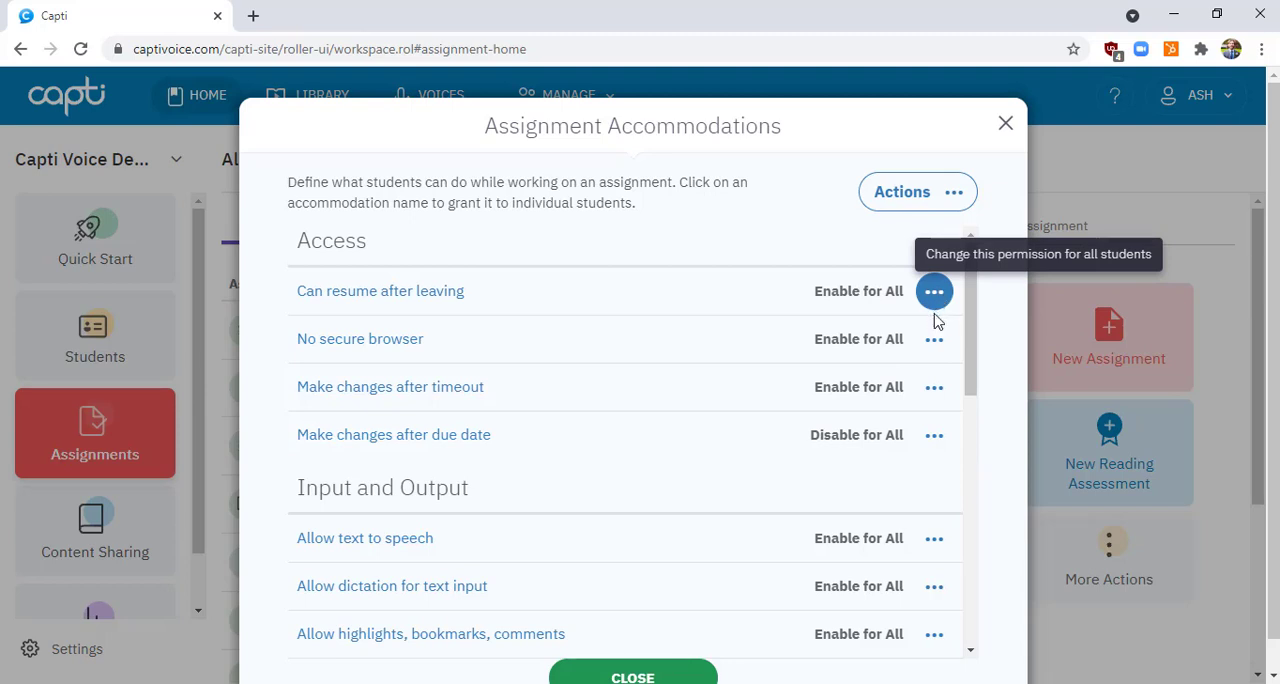
Check the options for "Make changes after timeout" without choosing one, and close the assignment accommodations
click(936, 389)
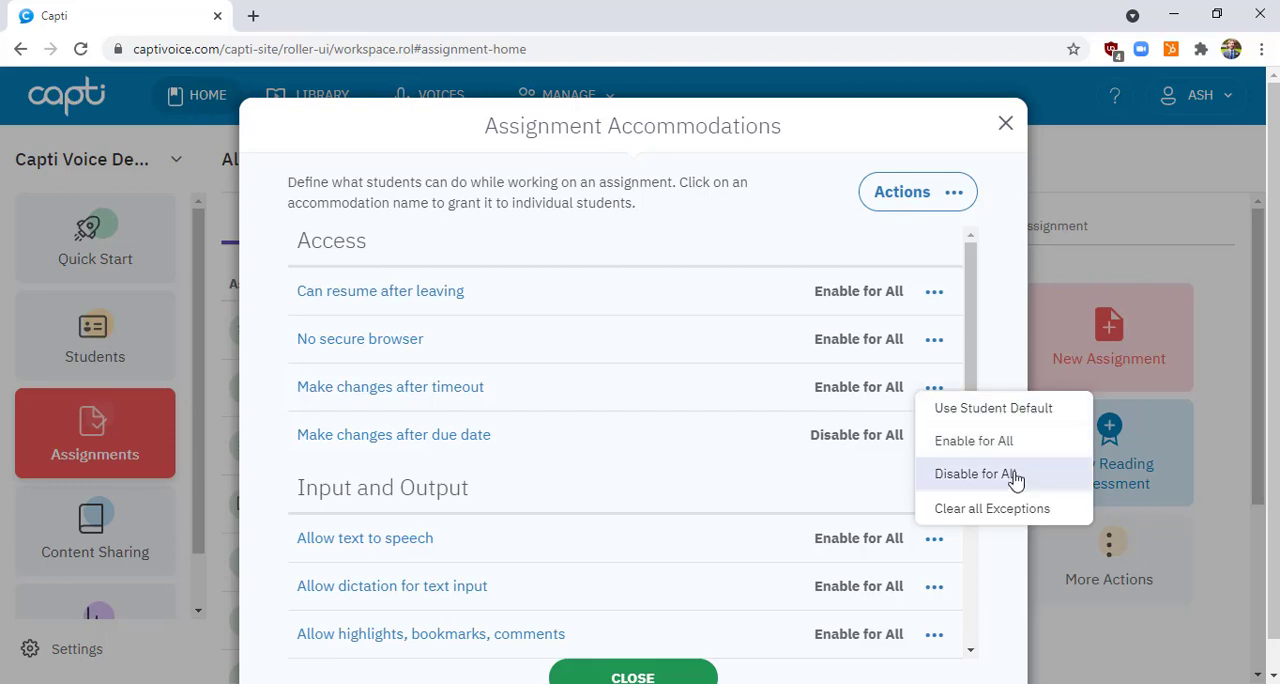
click(694, 457)
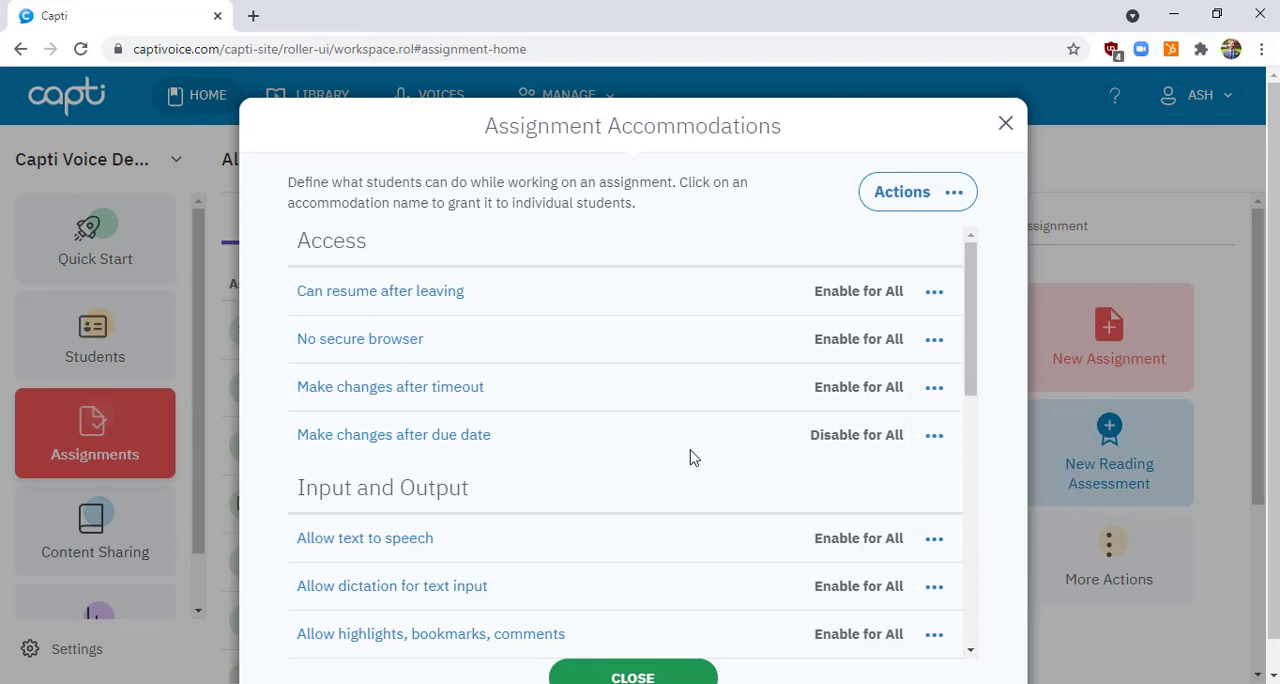
click(640, 674)
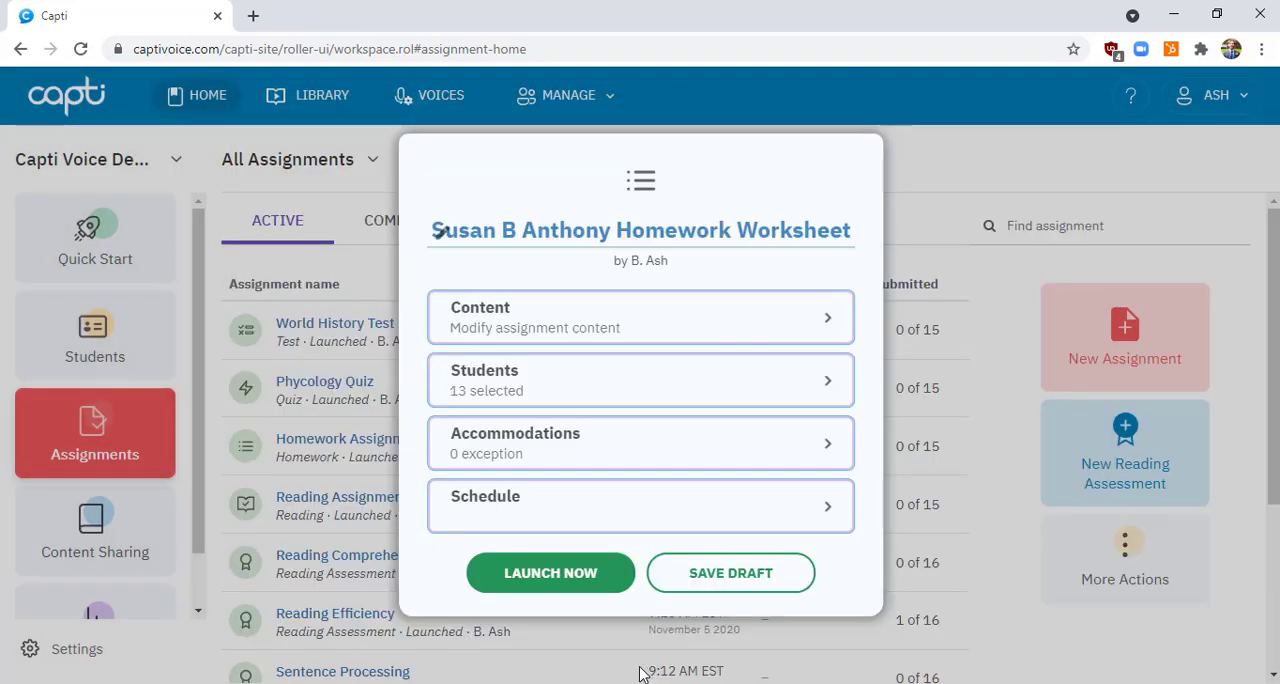
Check the assignment schedule options without setting any dates, and save the assignment as a draft
click(717, 516)
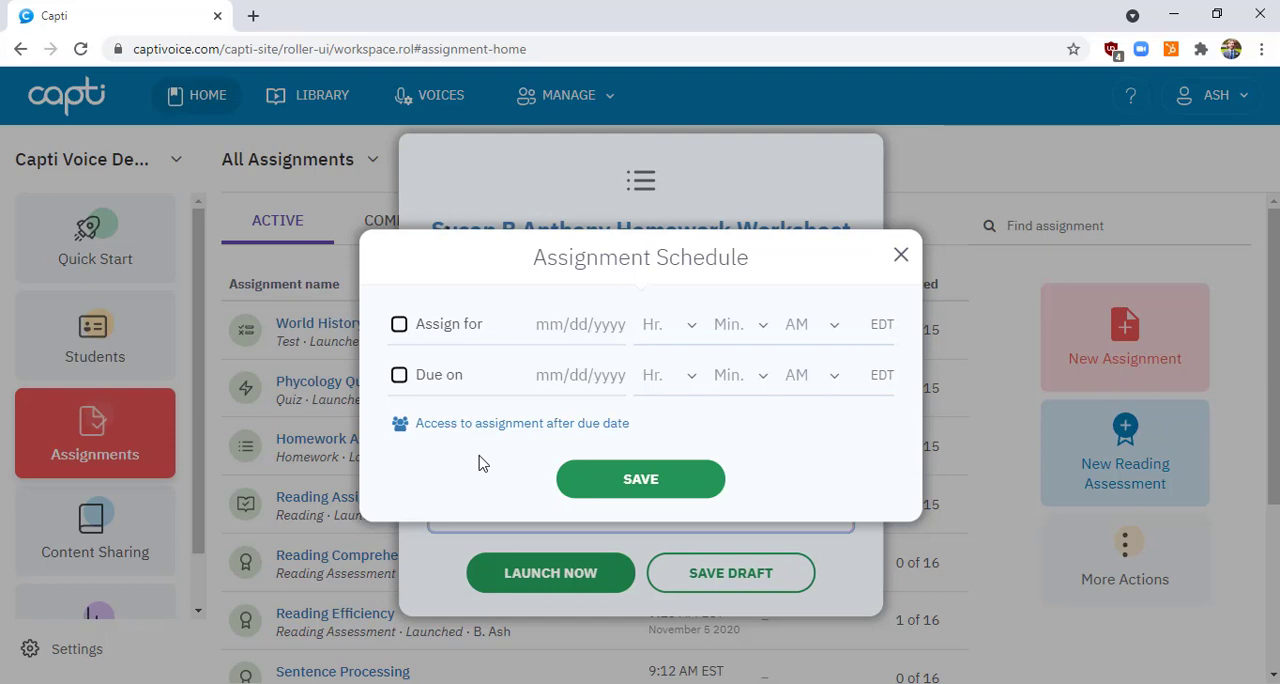
click(900, 257)
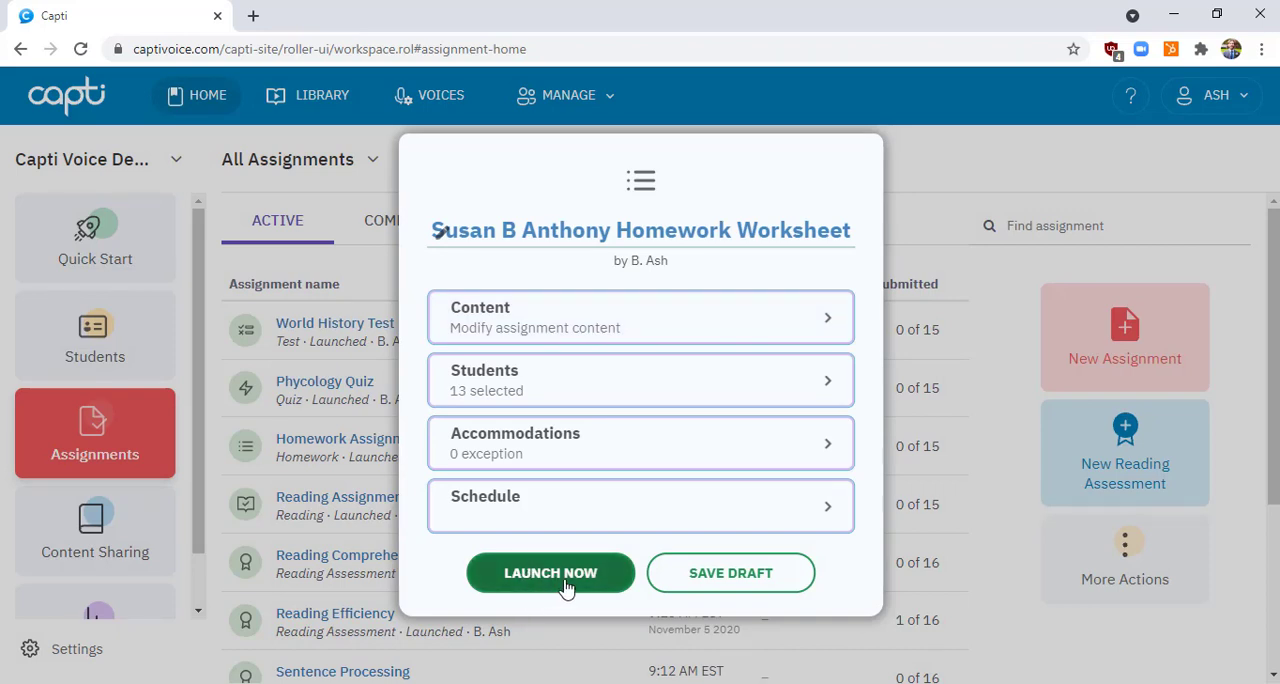
click(737, 586)
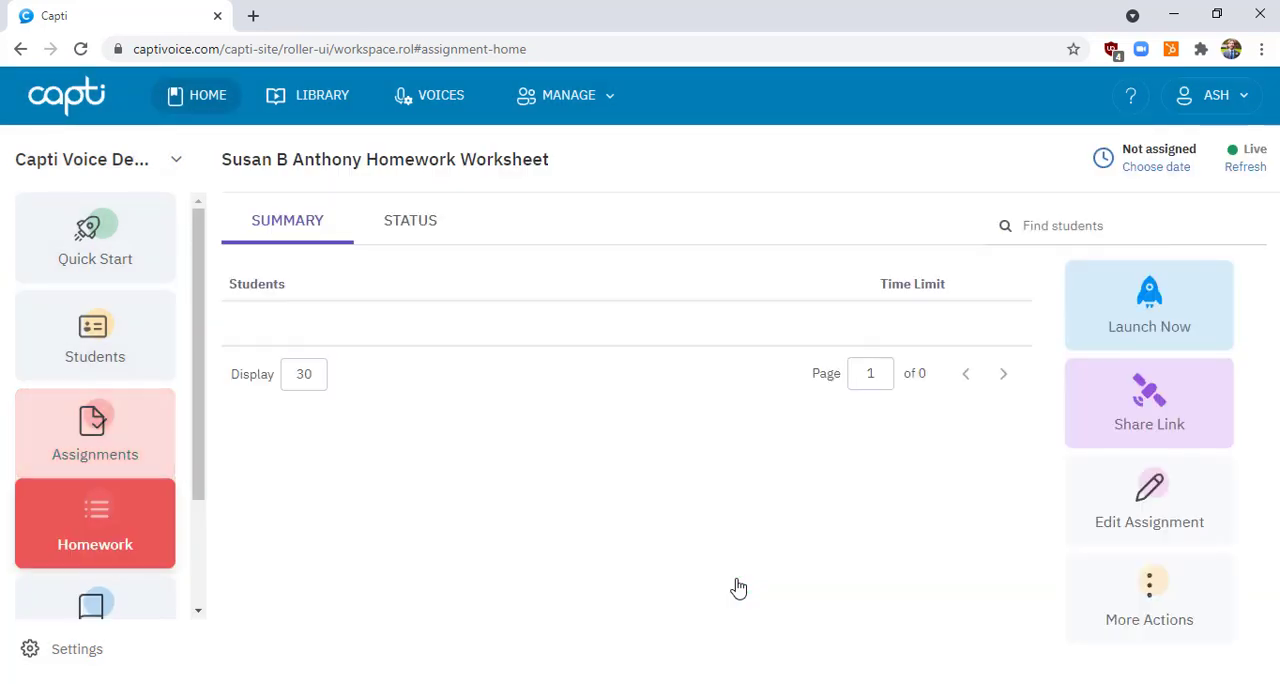
Add the fourth listed teacher as a proctor of the homework assignment and close the proctor list
click(1138, 603)
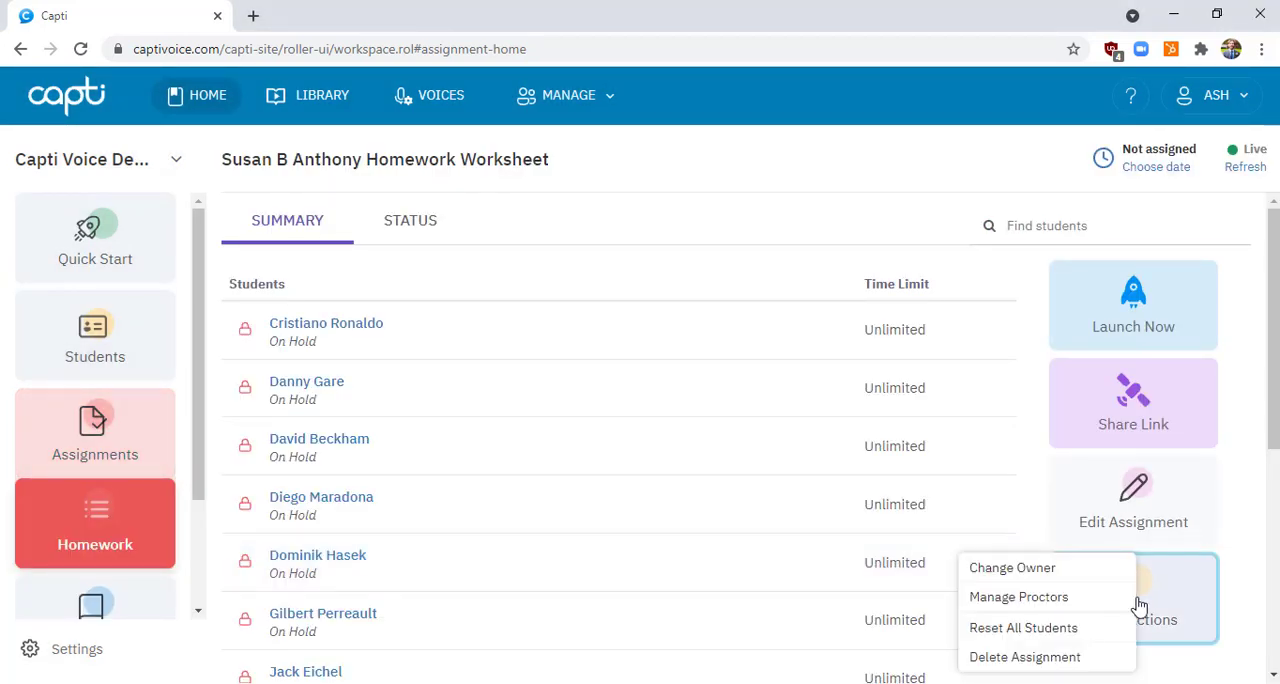
click(1010, 603)
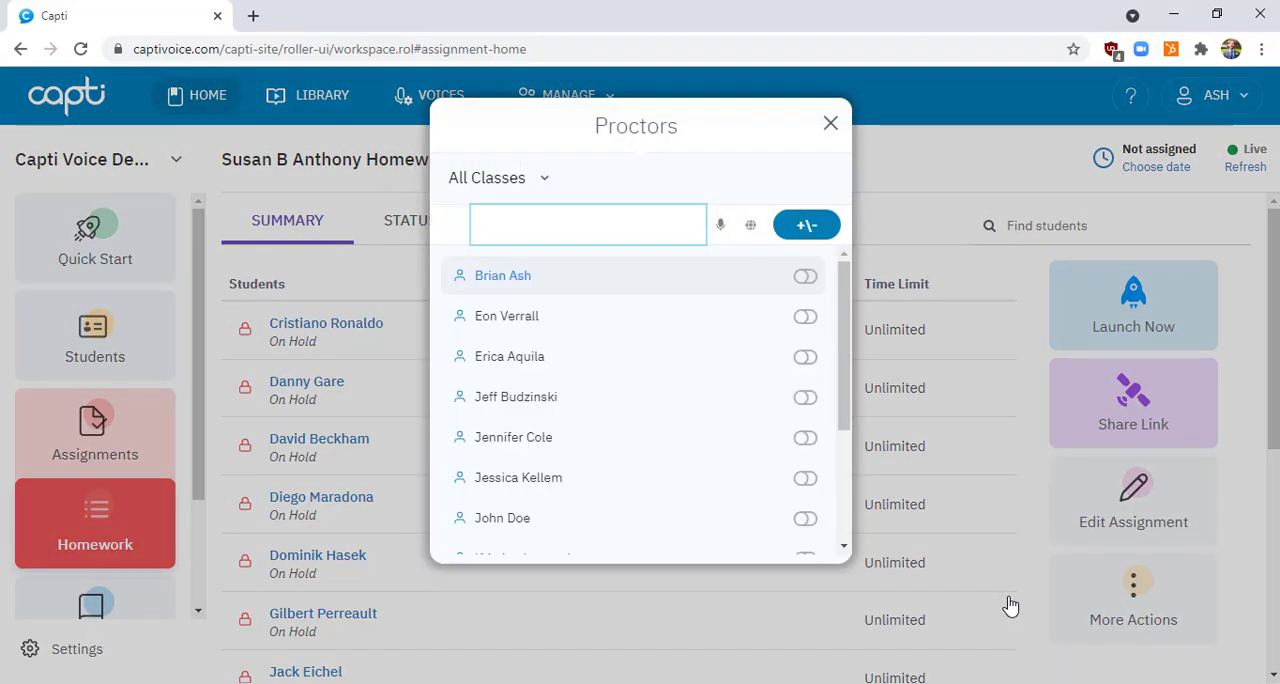
click(805, 398)
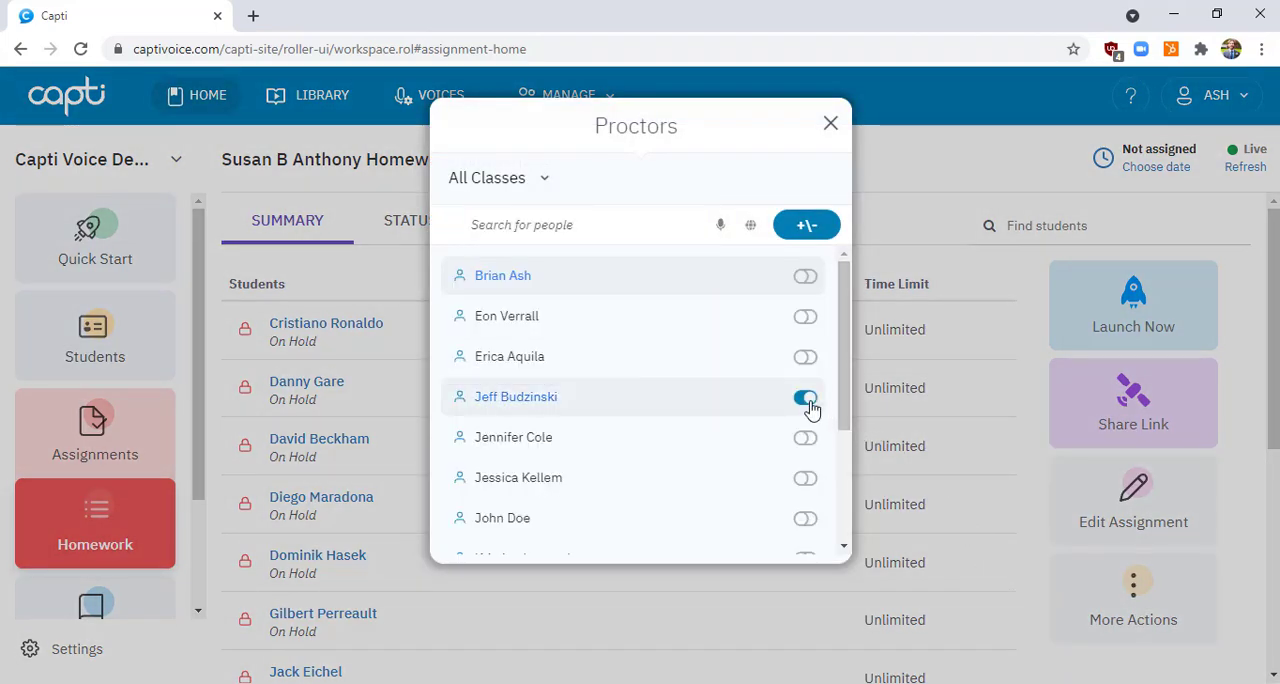
click(832, 123)
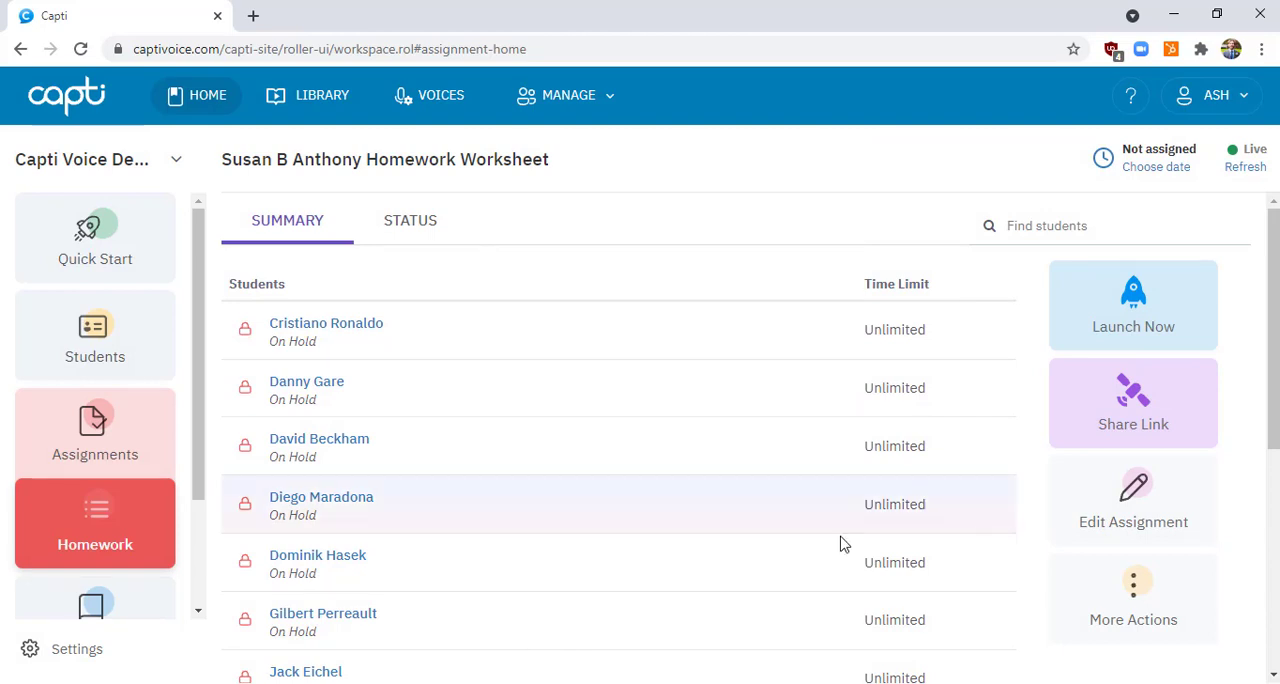
Reopen "Susan B Anthony Homework Worksheet" from the assignments list and launch it immediately for the students
click(117, 441)
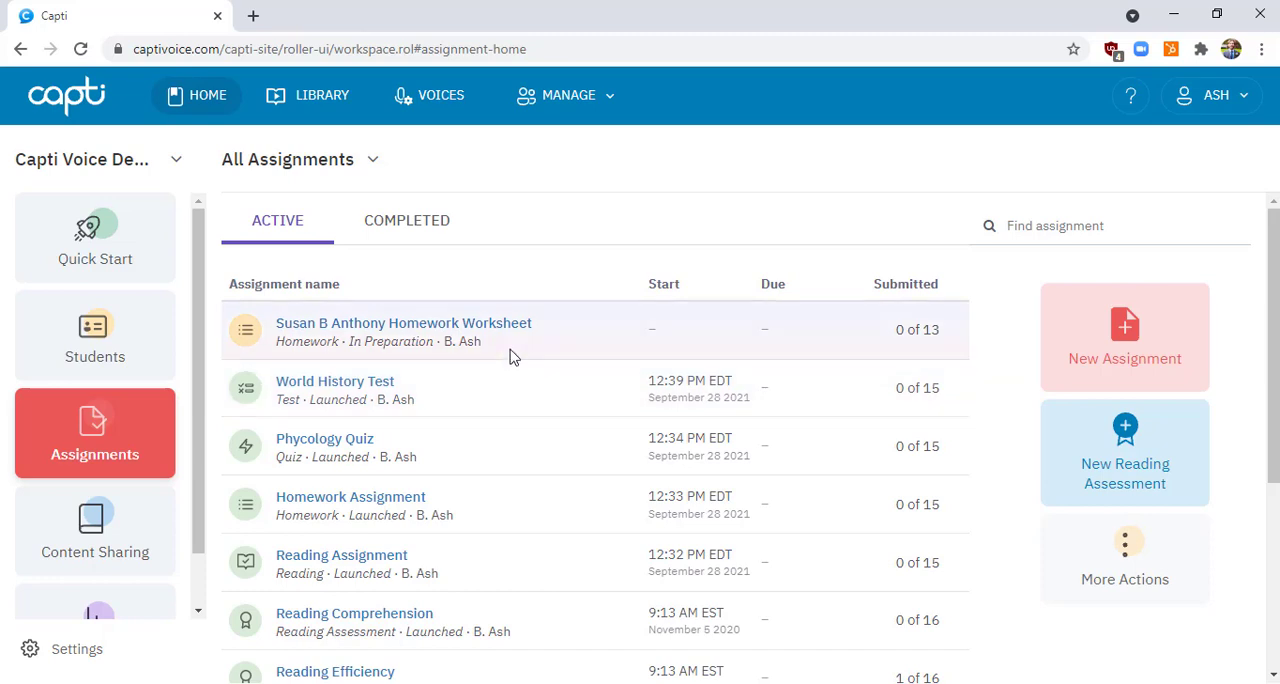
click(491, 330)
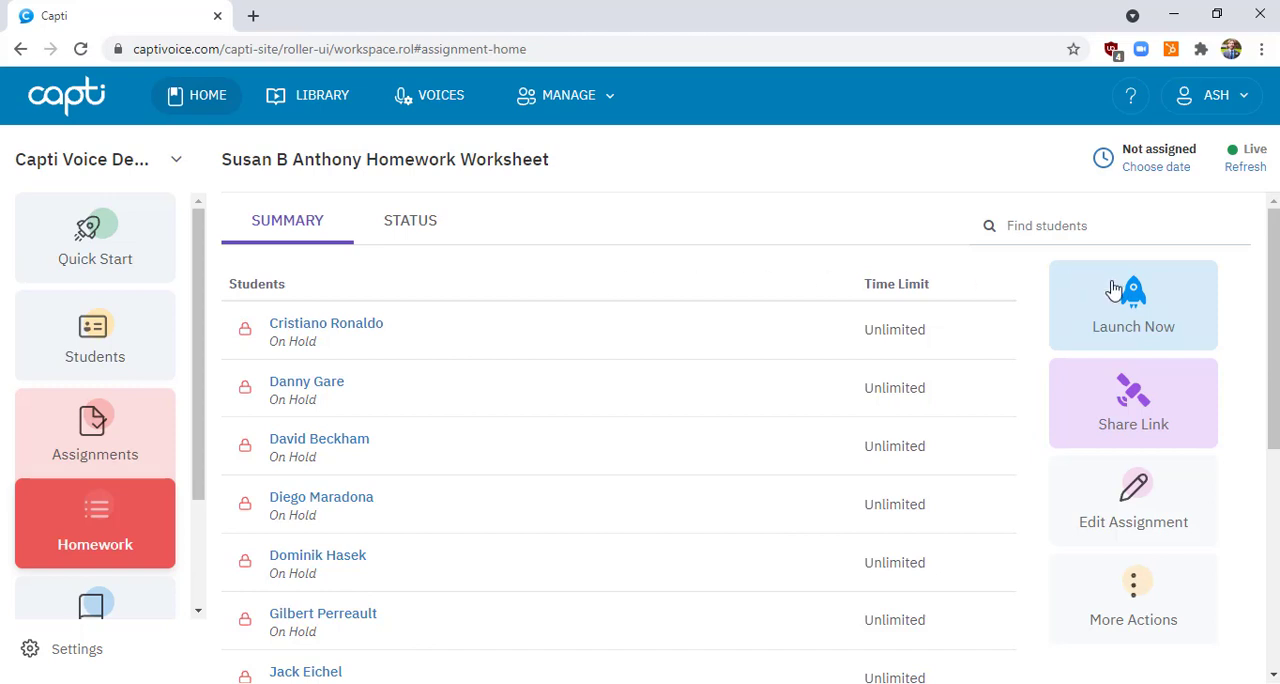
click(1155, 308)
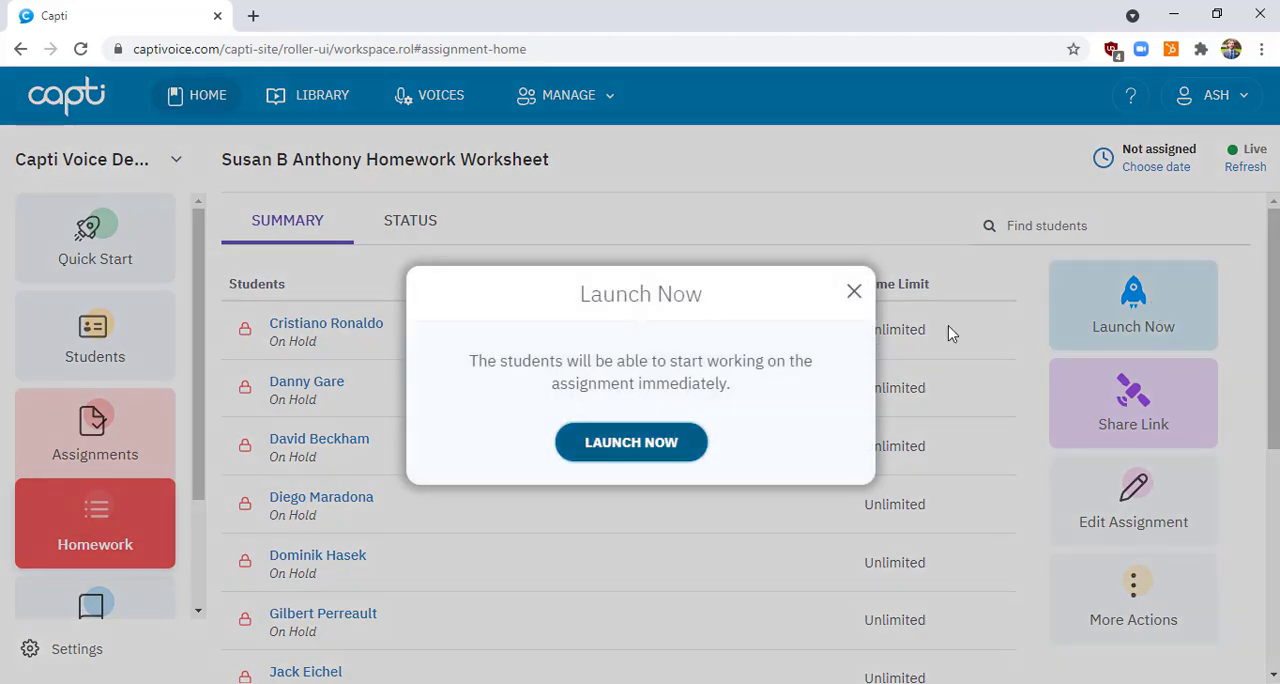
click(638, 446)
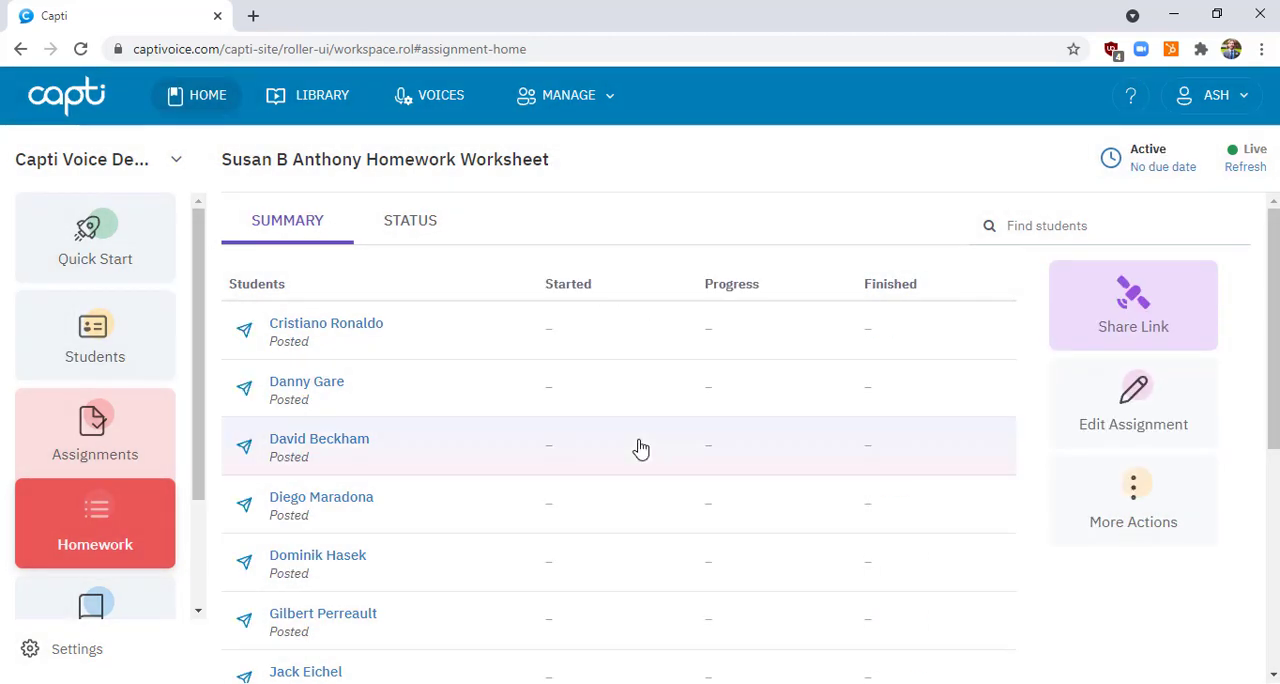
Share the homework to Google Classroom, choosing the World History 5 class and the "Create assignment" action
click(1128, 312)
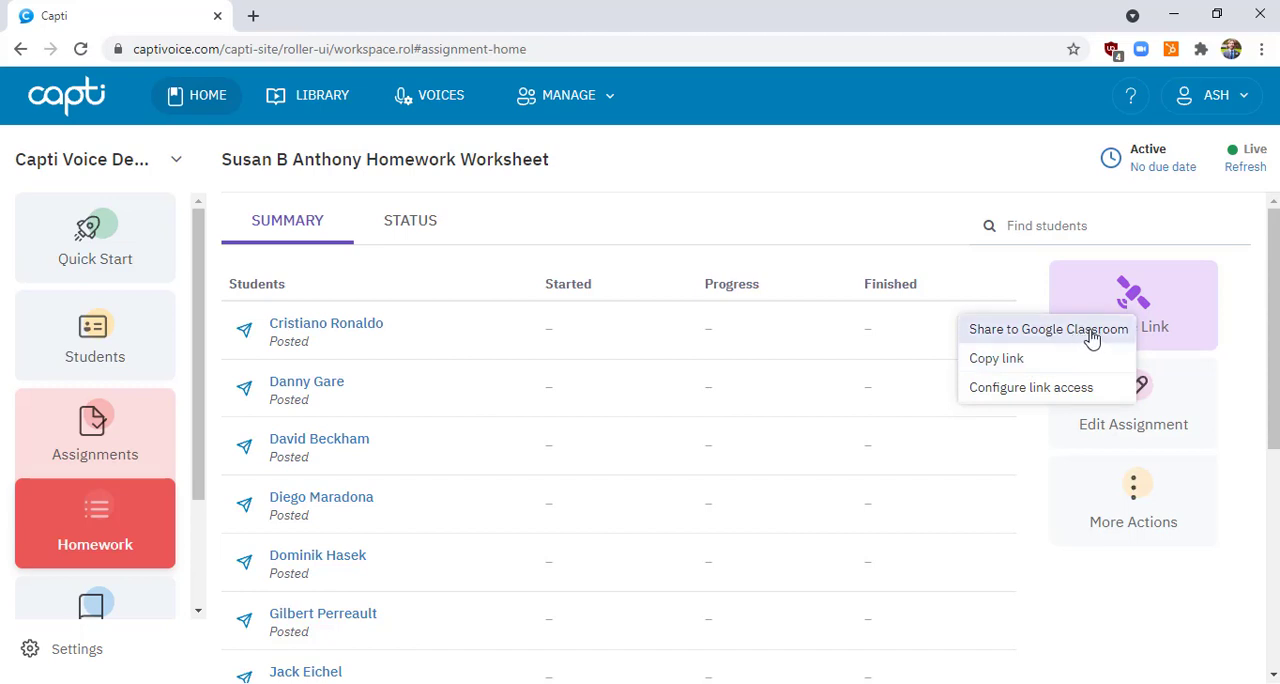
click(1030, 330)
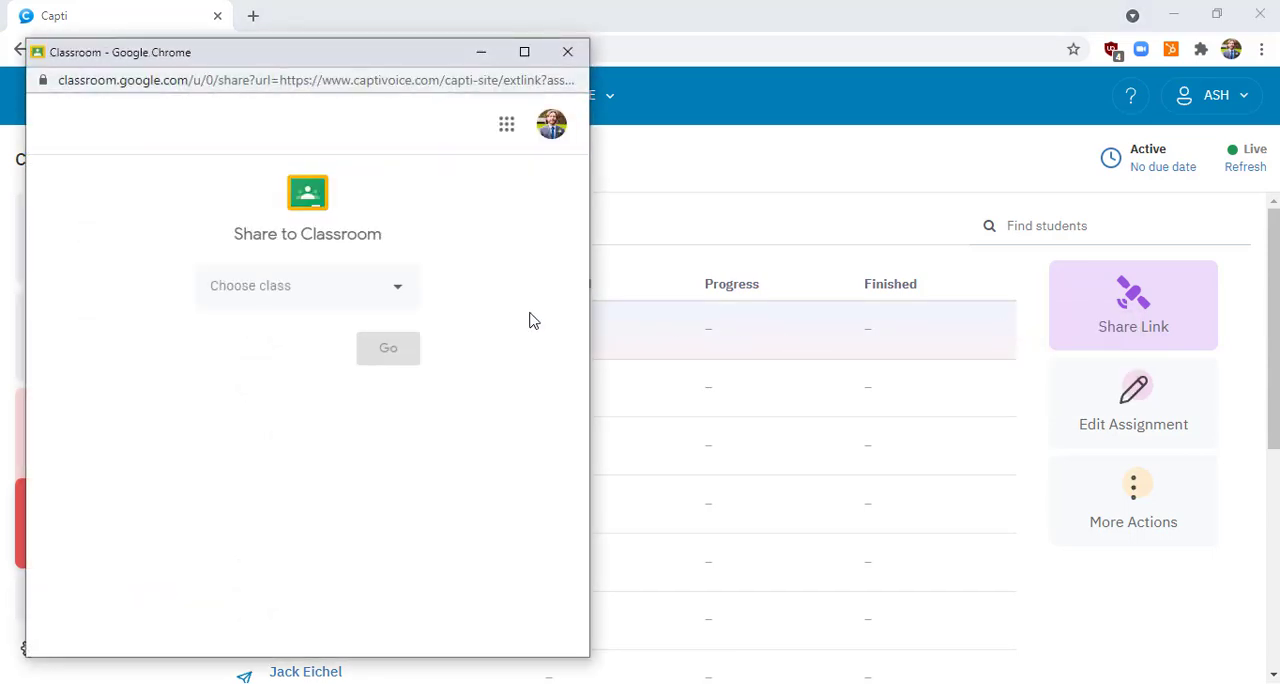
click(366, 292)
click(331, 393)
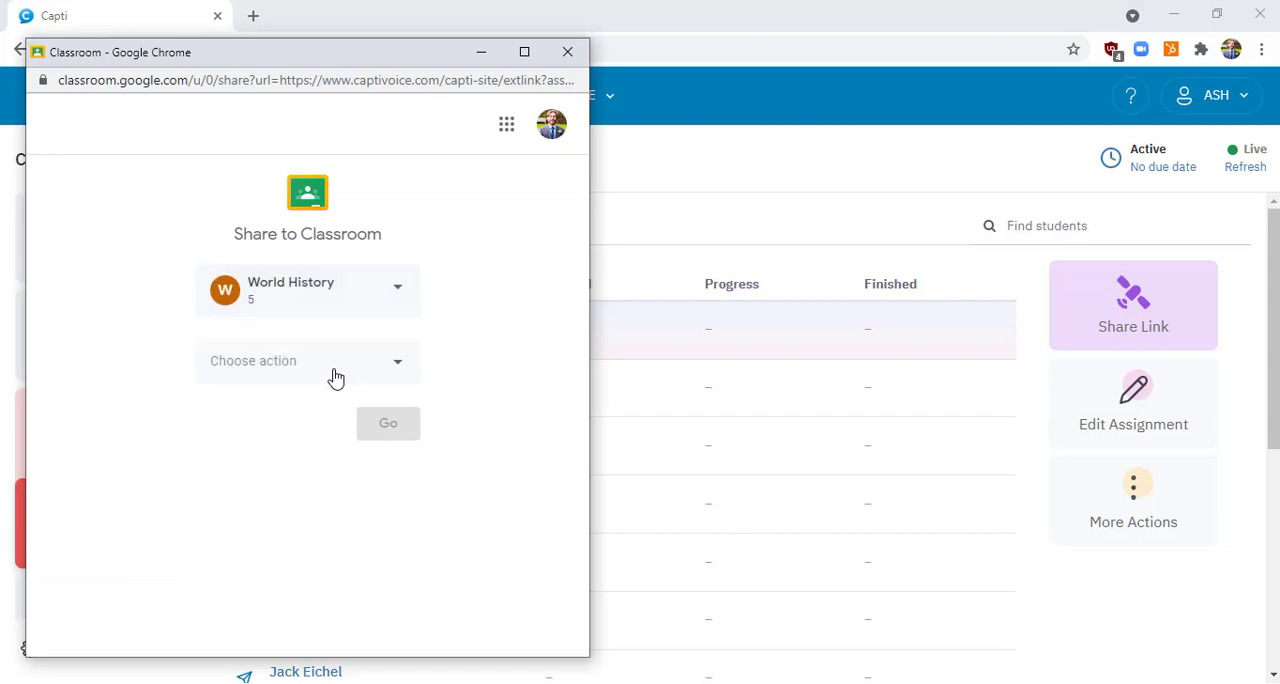
click(335, 377)
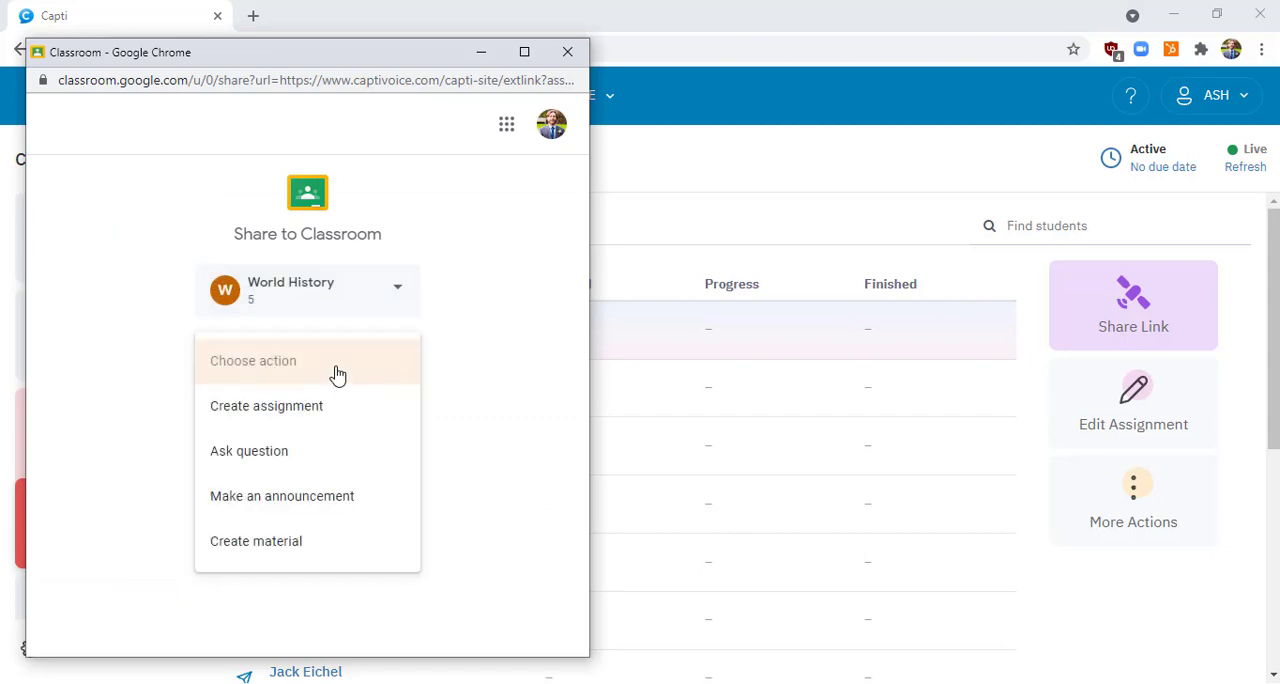
click(314, 426)
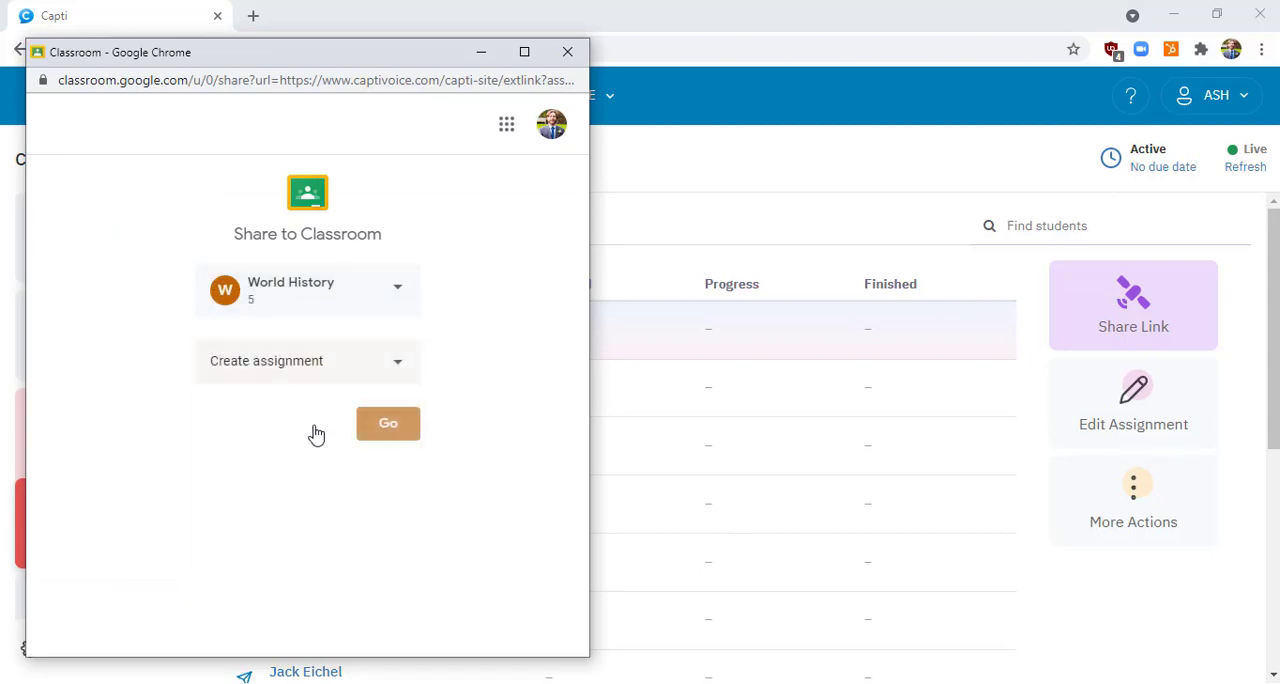
click(389, 425)
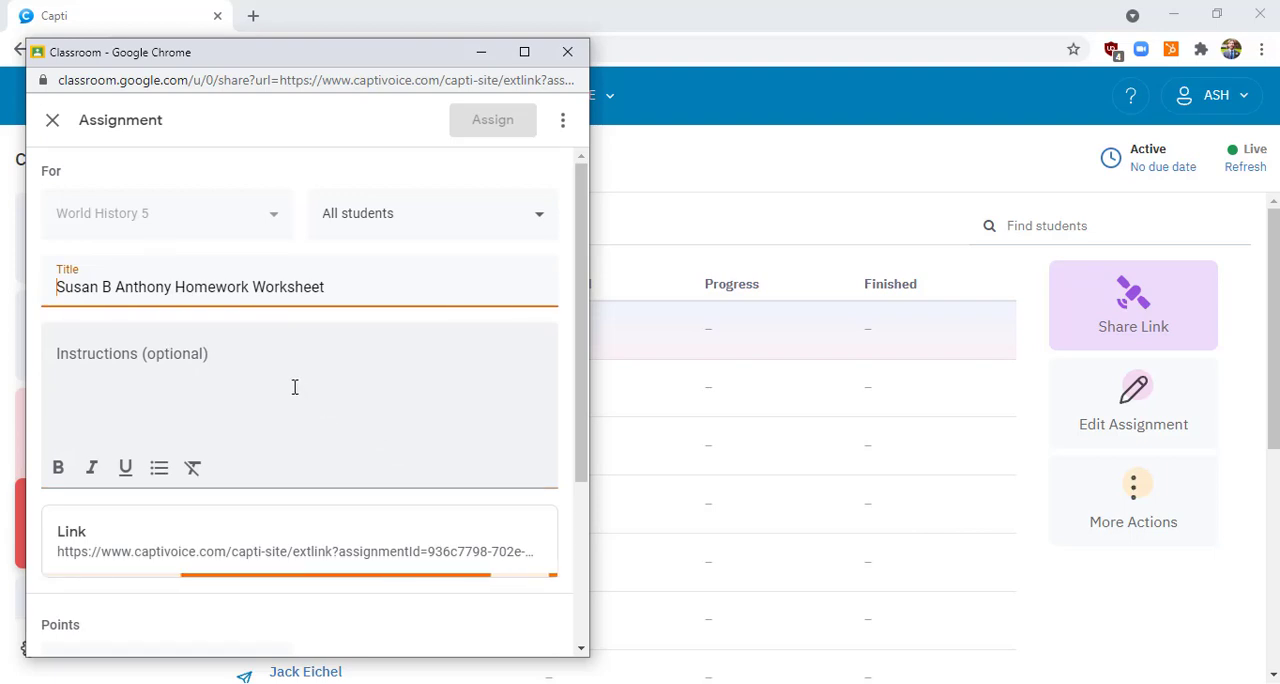
Add the instructions "Read the document and answer the questions at the end.", assign the work to the class and close the Classroom window
click(301, 377)
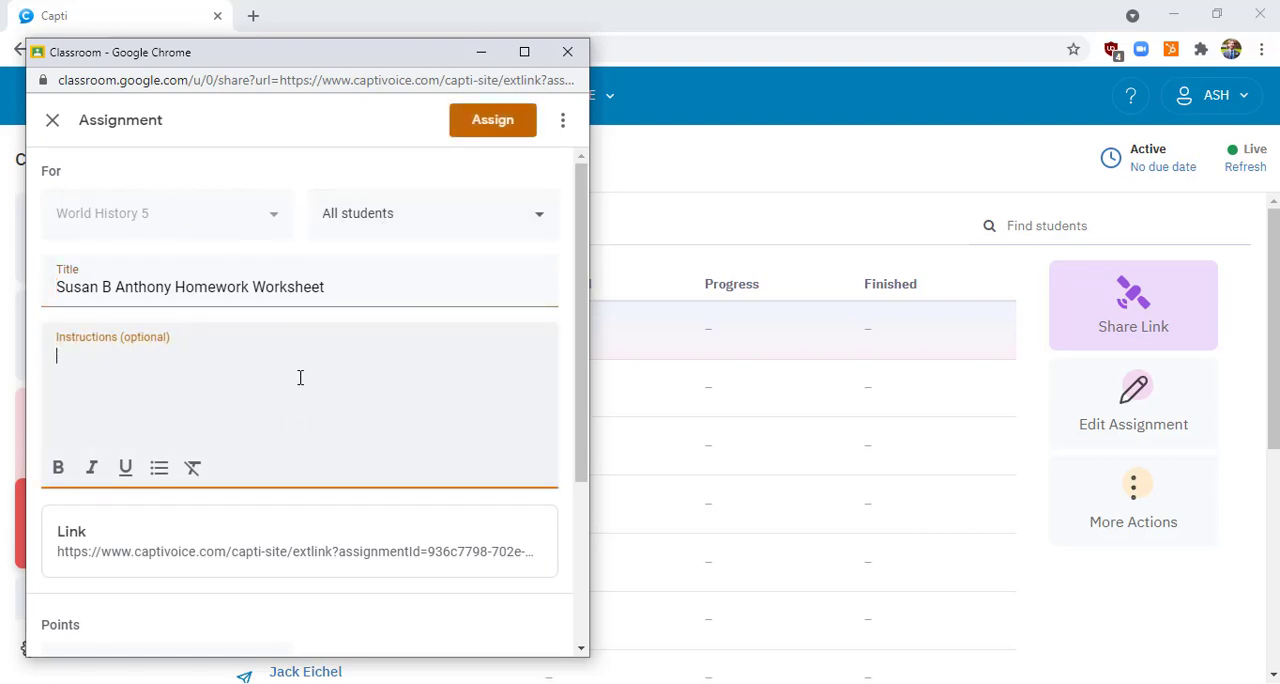
text(Read the document and answer)
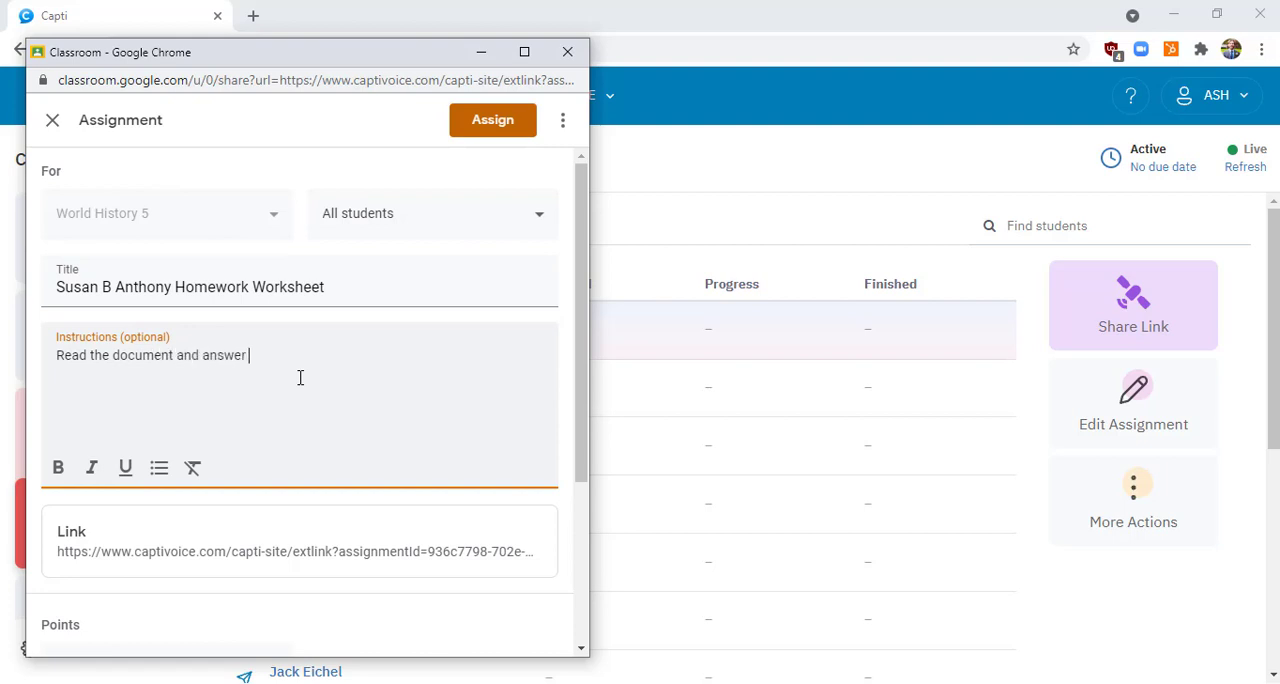
text( the questions at the end.)
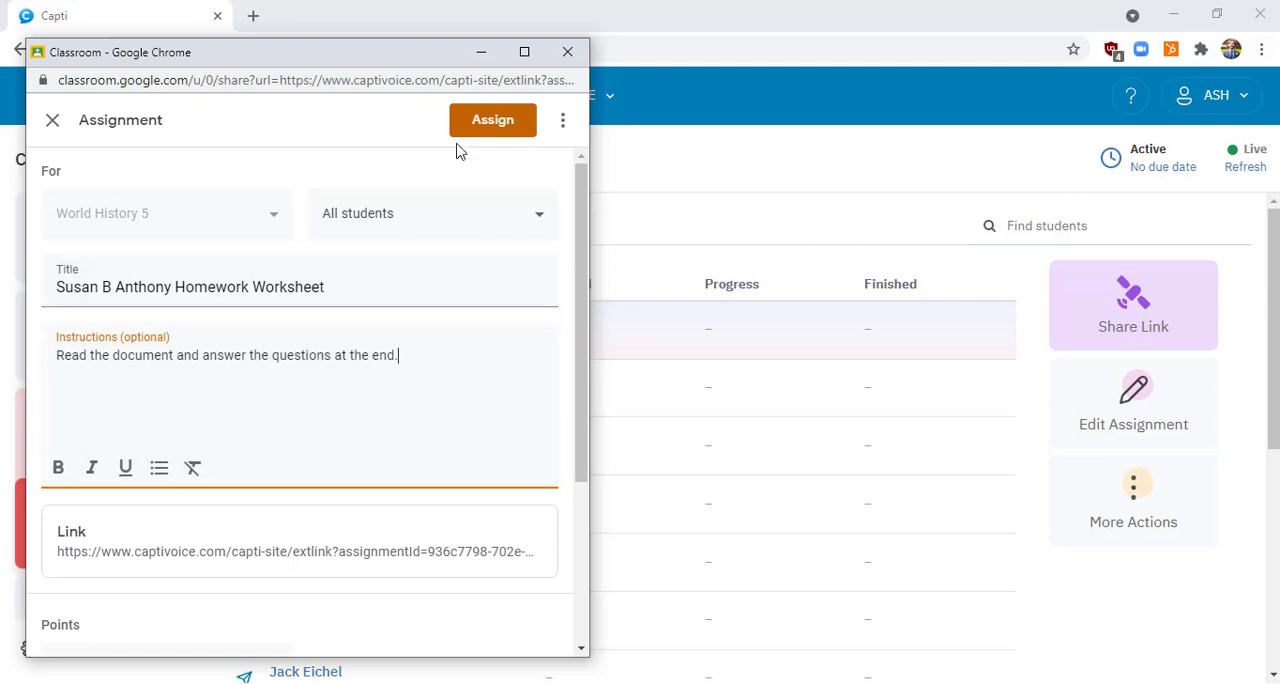
click(489, 131)
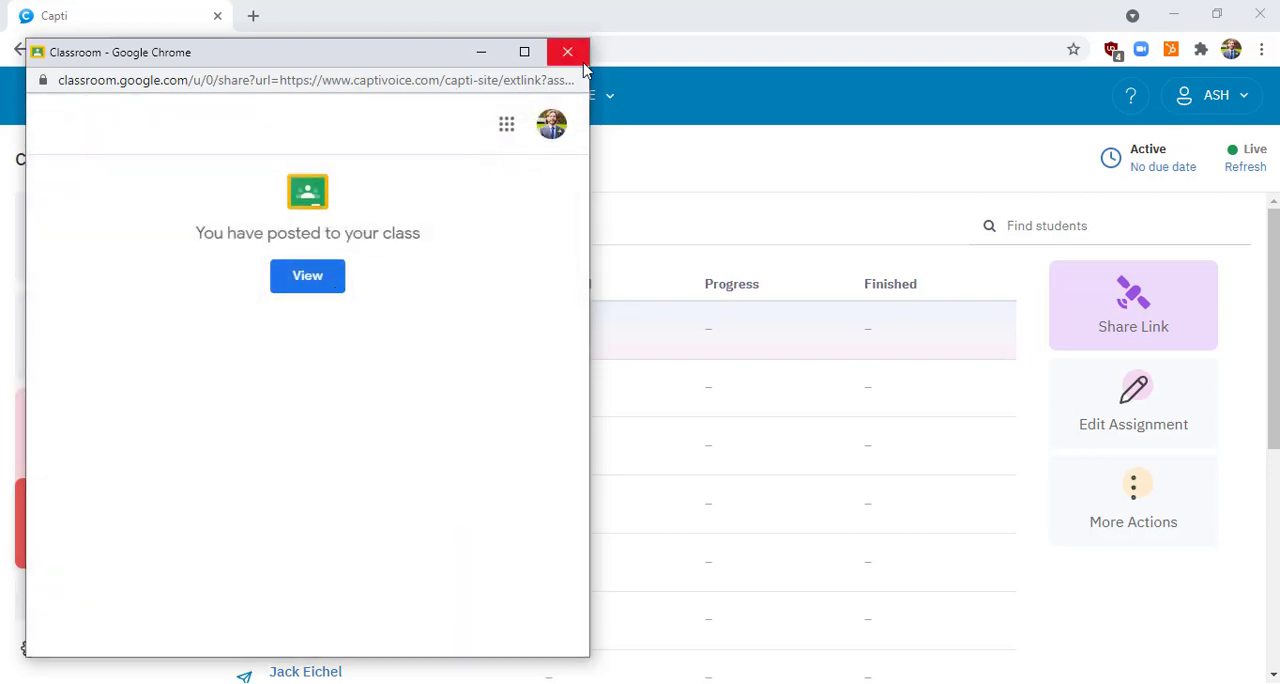
click(567, 51)
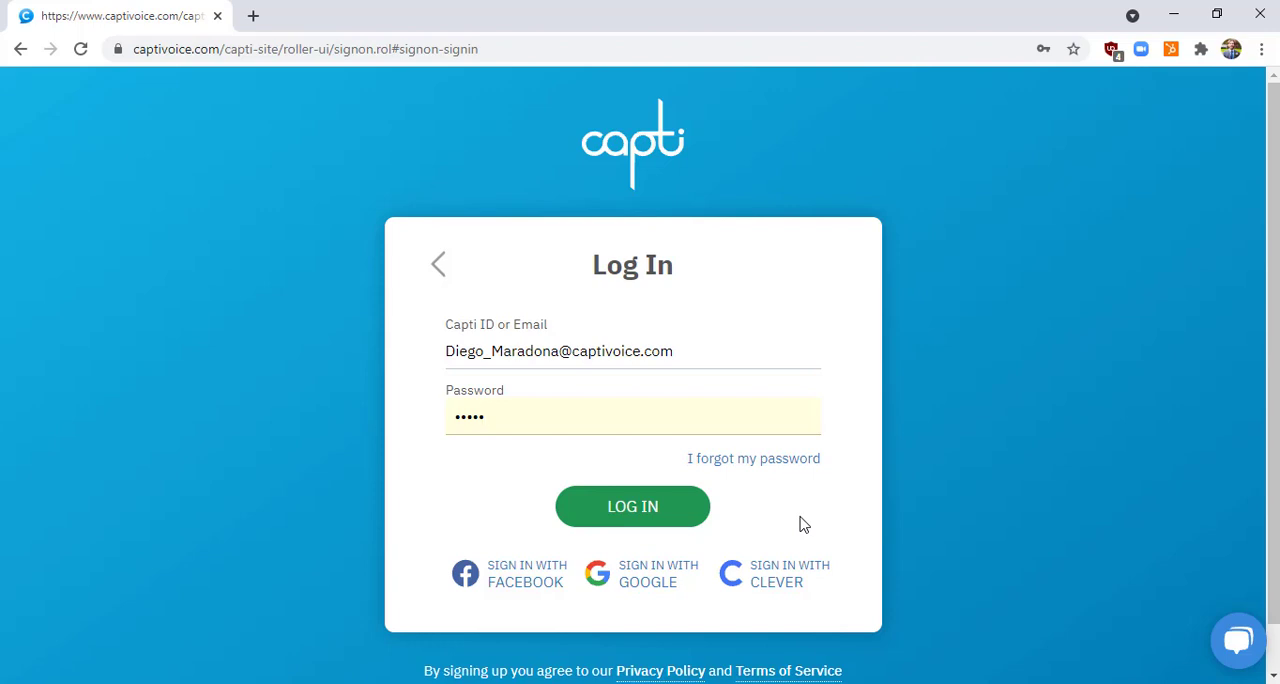
Log in with the prefilled student account and start "Susan B Anthony Homework Worksheet", viewing the PDF from its beginning
click(664, 507)
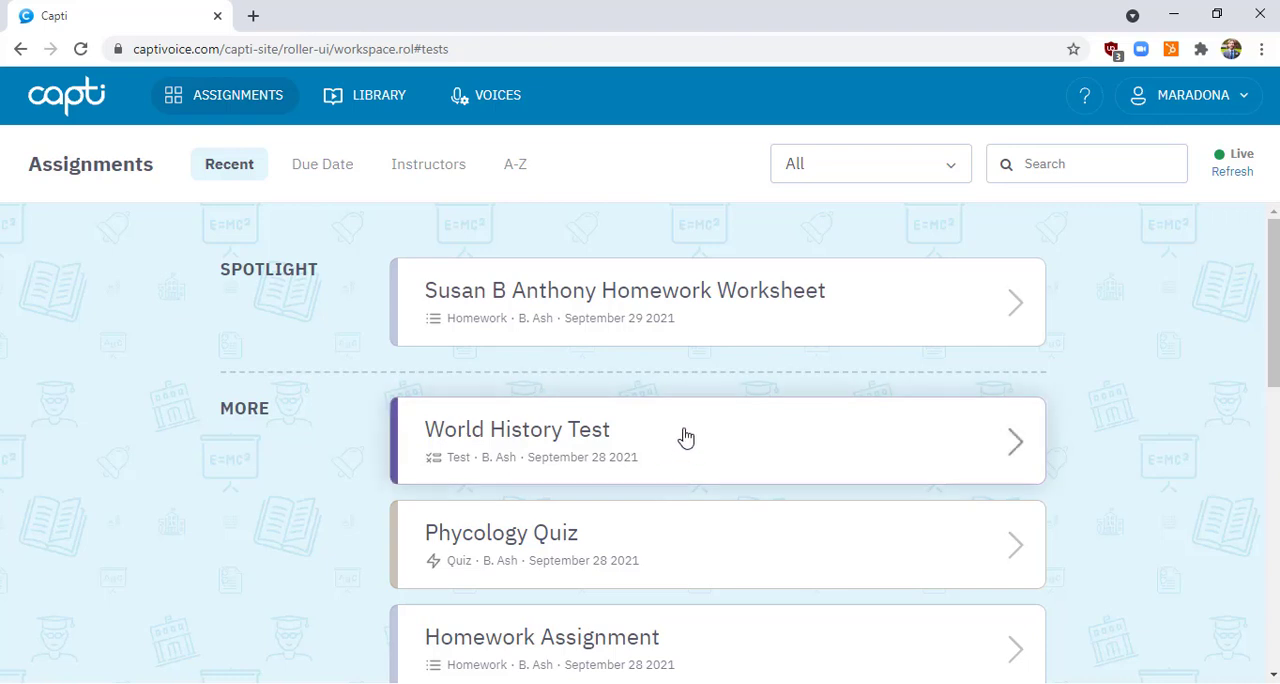
click(709, 297)
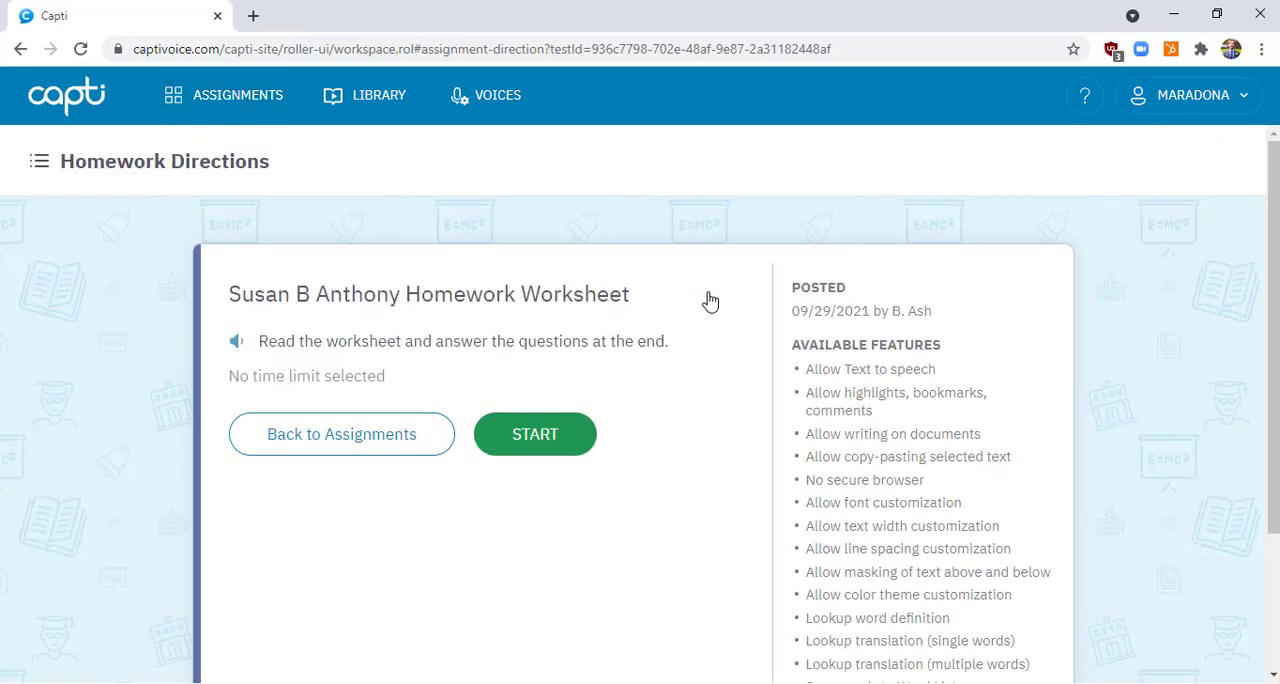
click(549, 443)
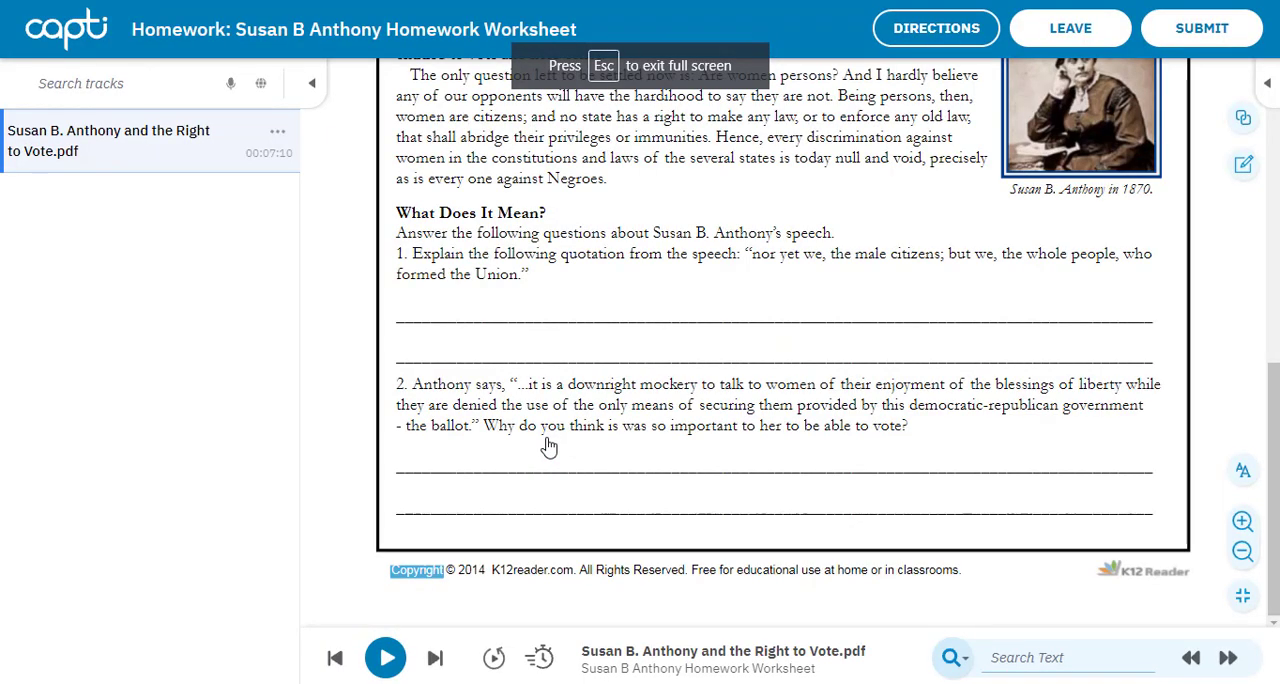
scroll(549, 445, up, 6)
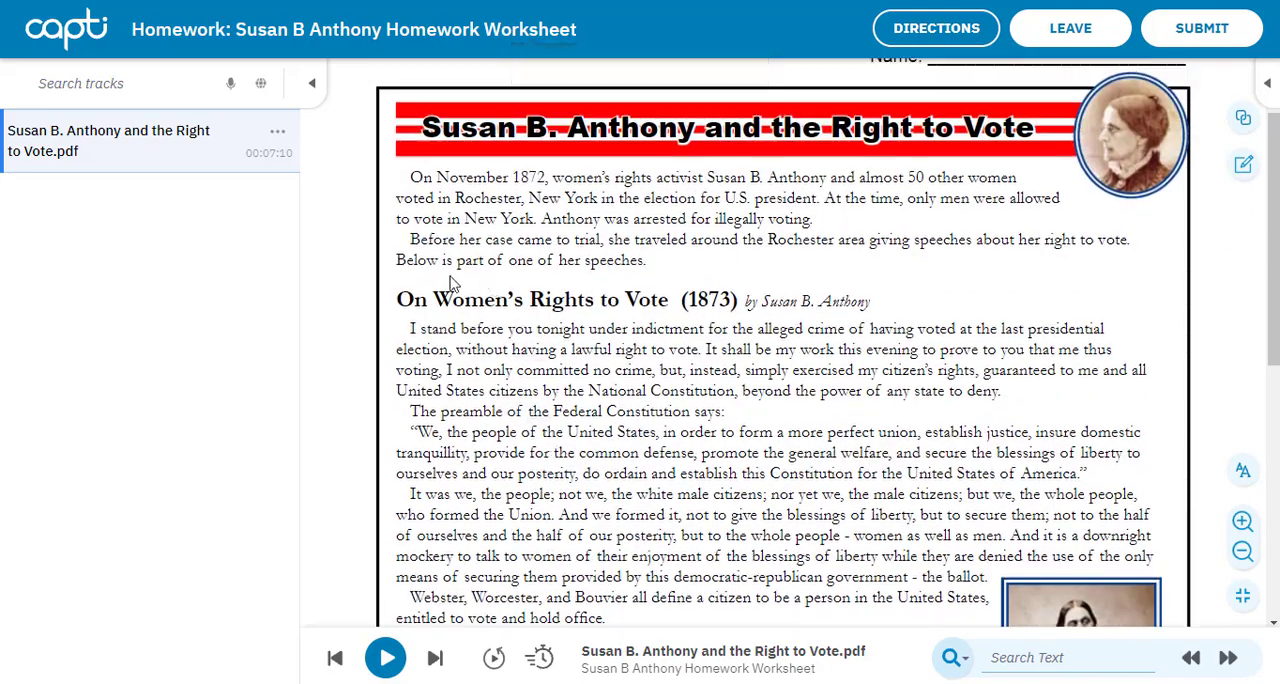
click(421, 177)
right_click(421, 177)
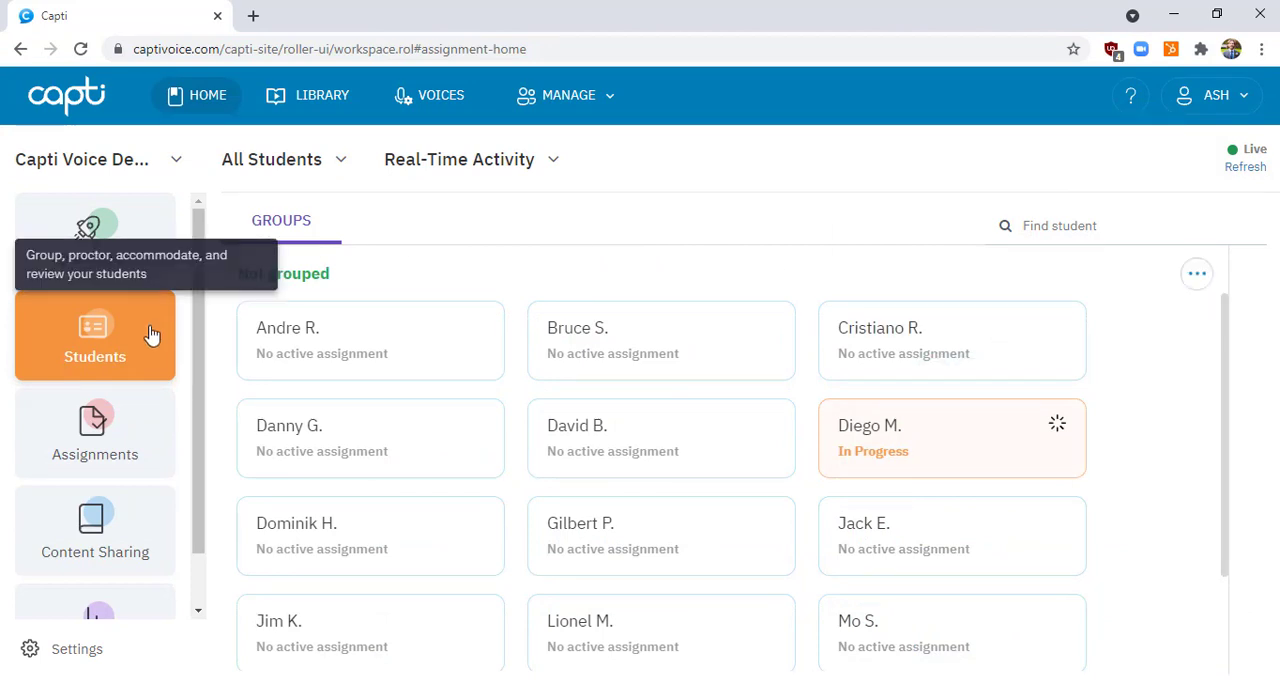
Reopen "Susan B Anthony Homework Worksheet" from the teacher's assignments list and archive it
mouse_move(946, 432)
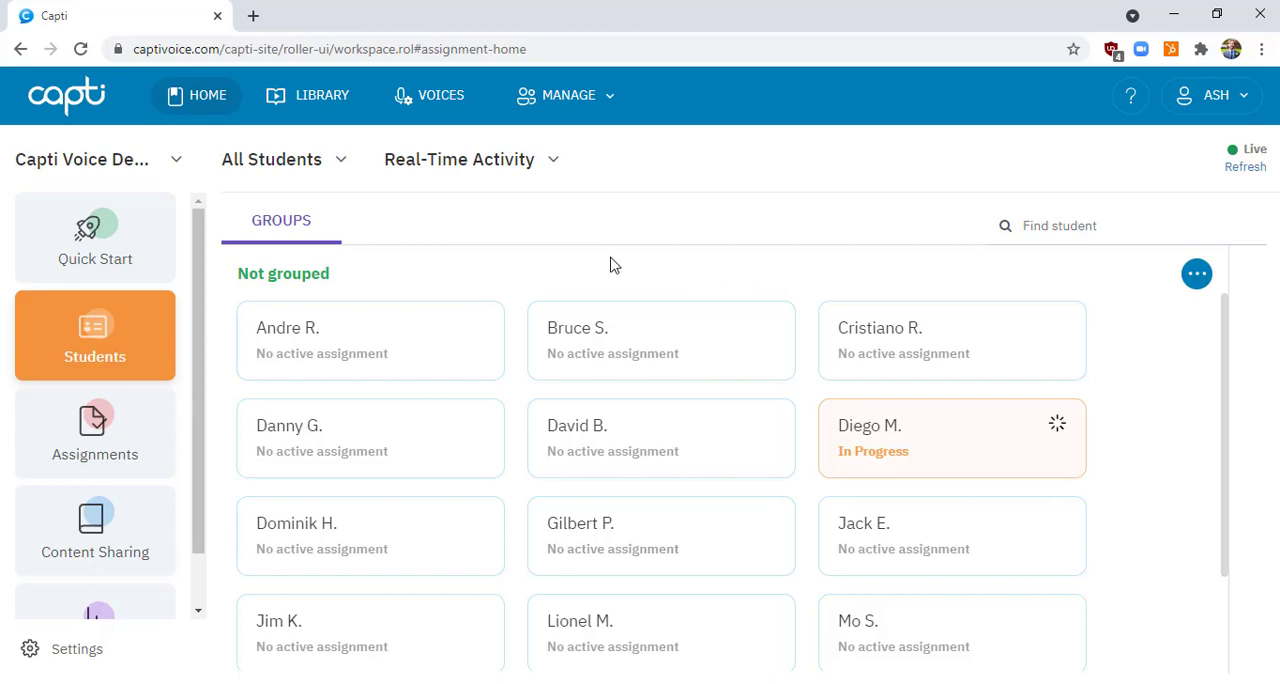
click(121, 427)
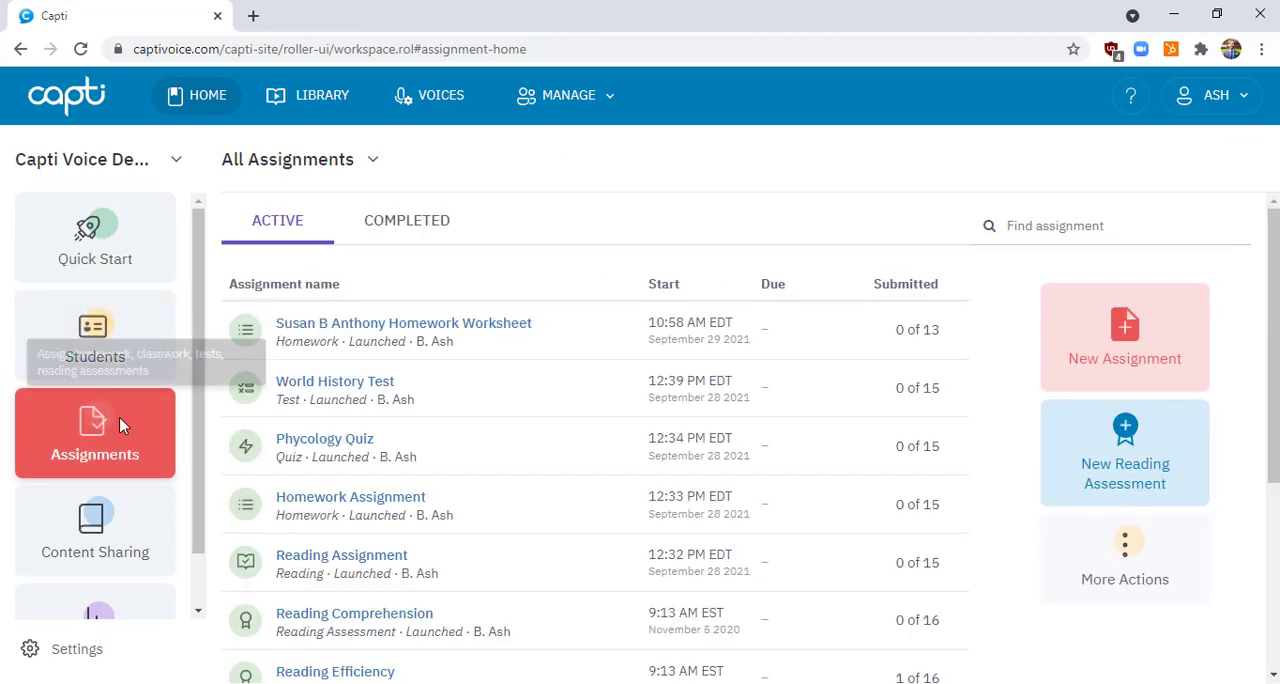
click(428, 324)
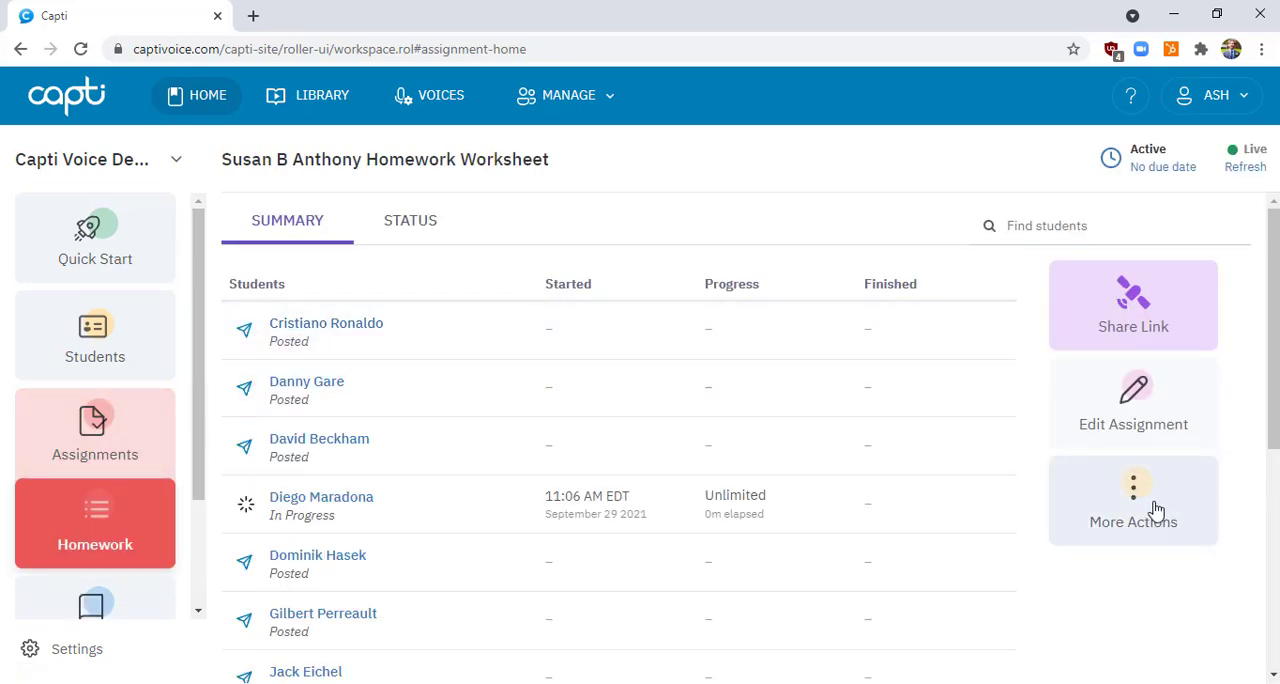
click(1158, 513)
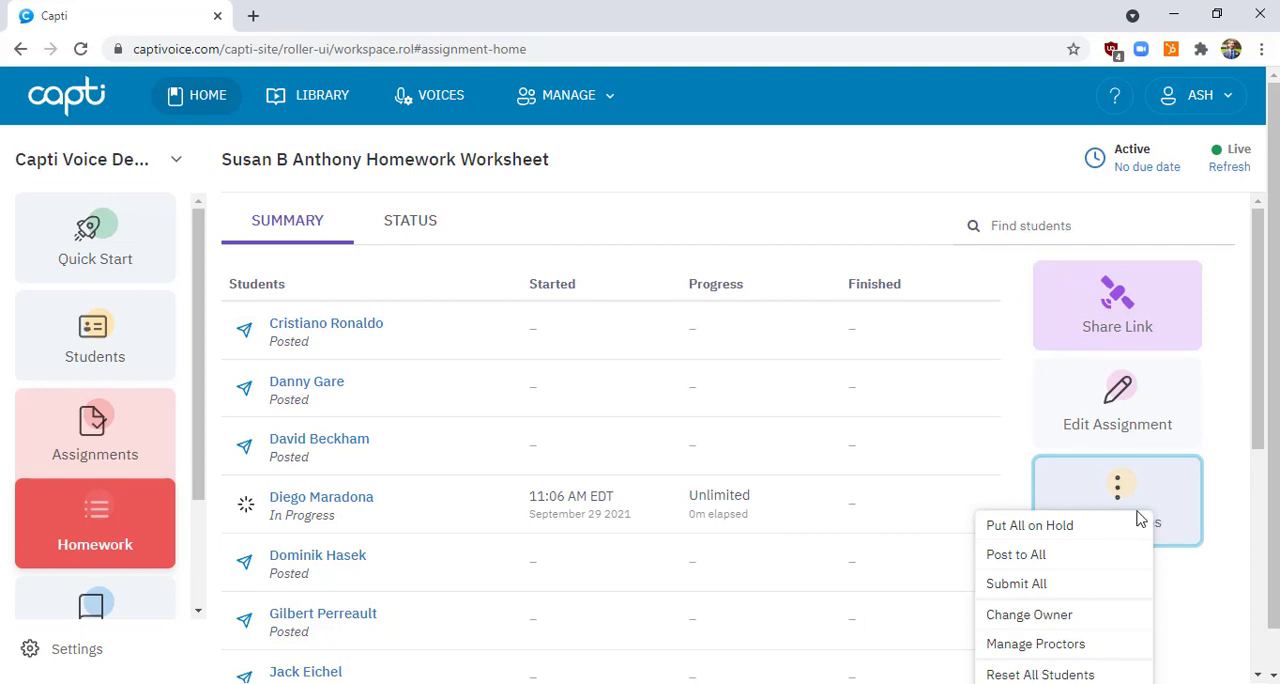
scroll(1140, 520, down, 1)
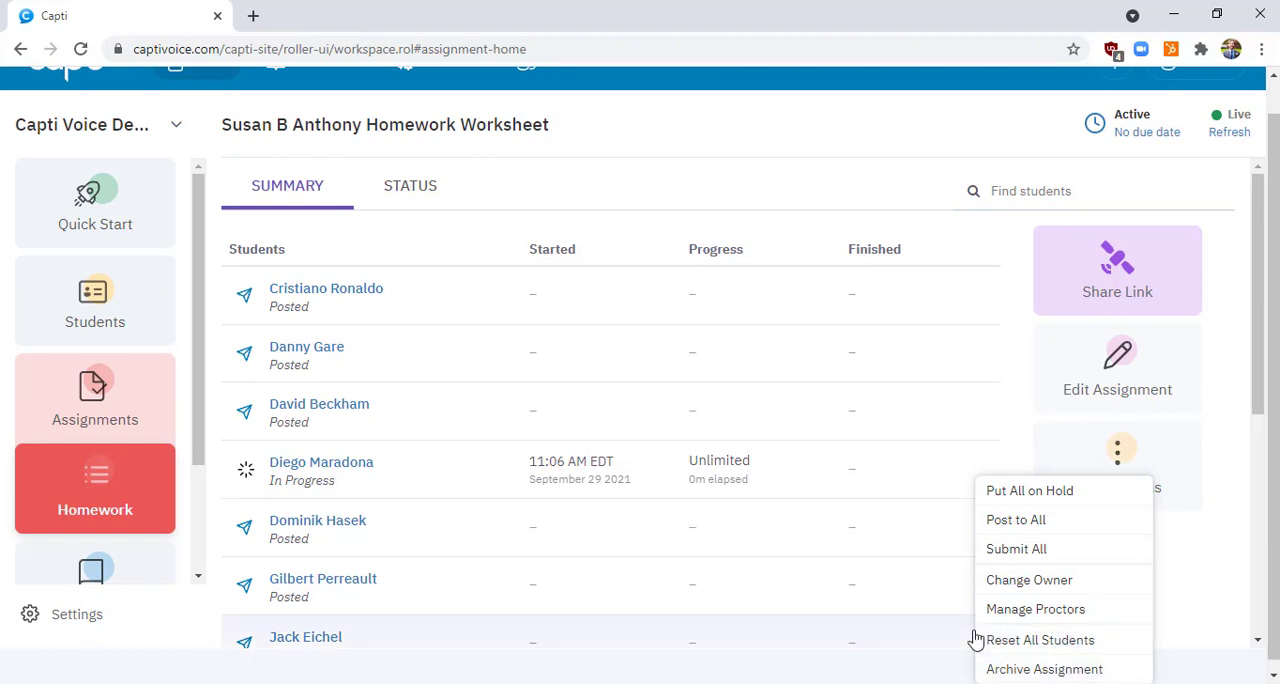
click(1077, 670)
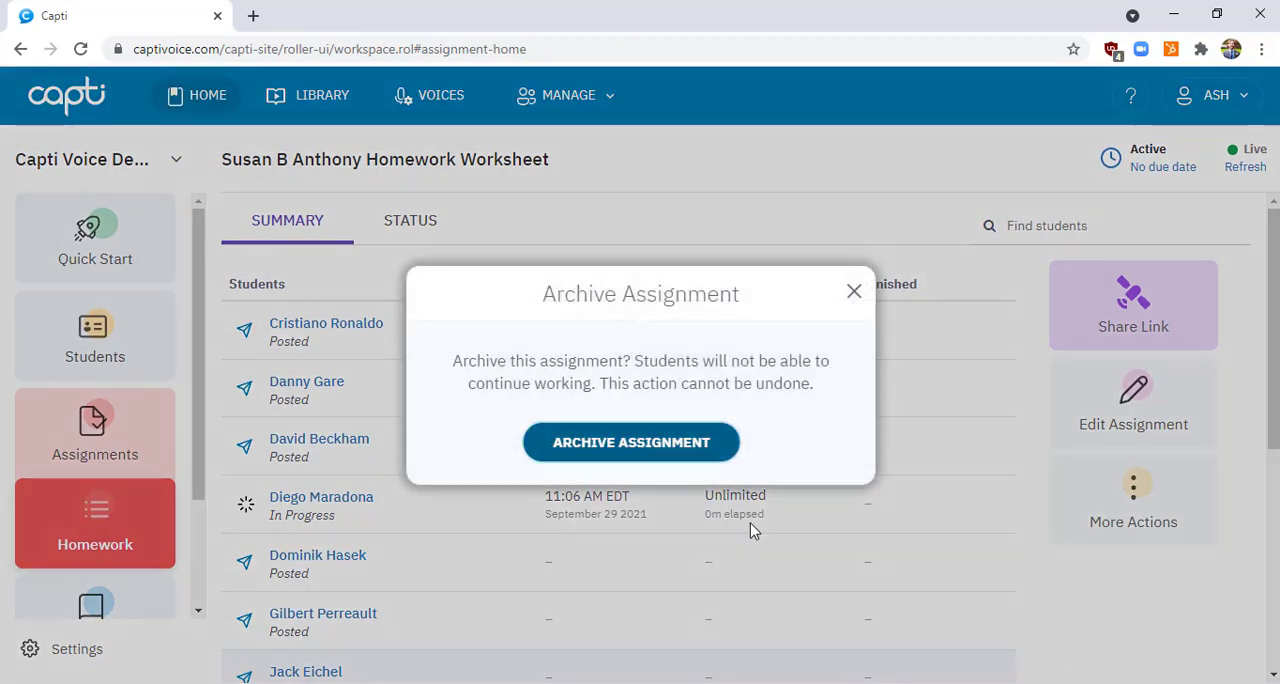
click(692, 450)
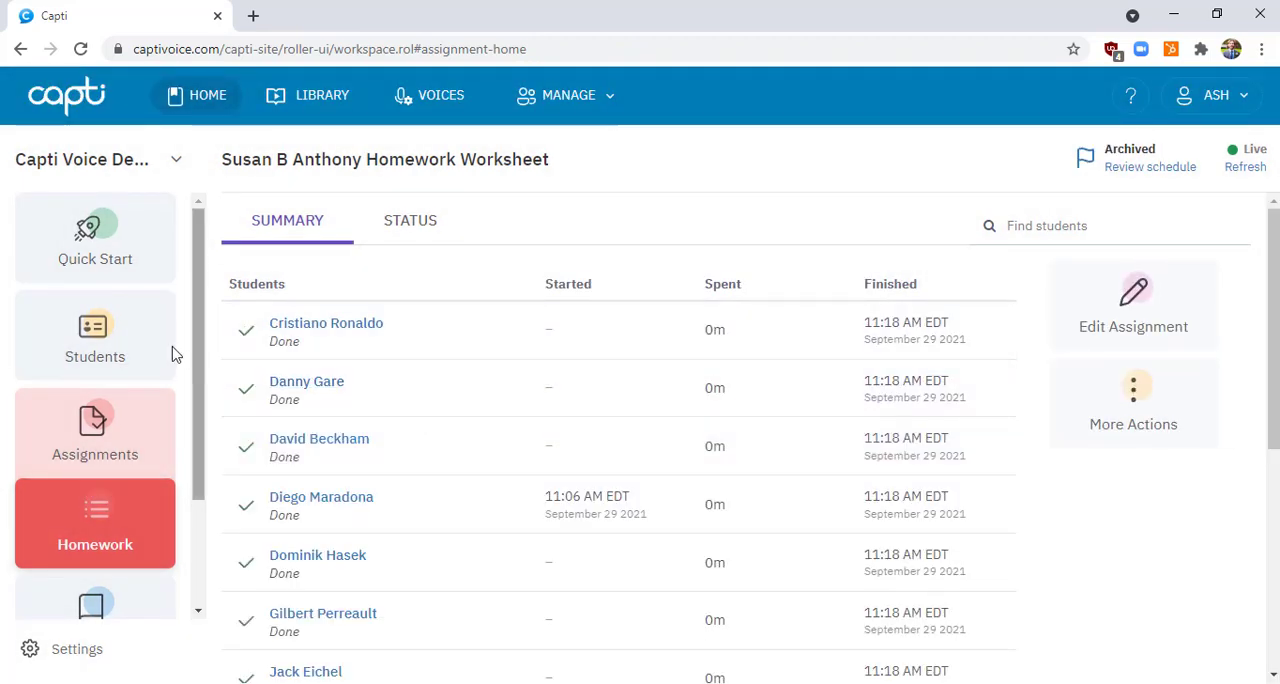
View the completed assignments and check the assignment type filter, keeping it on "All Assignments"
click(110, 430)
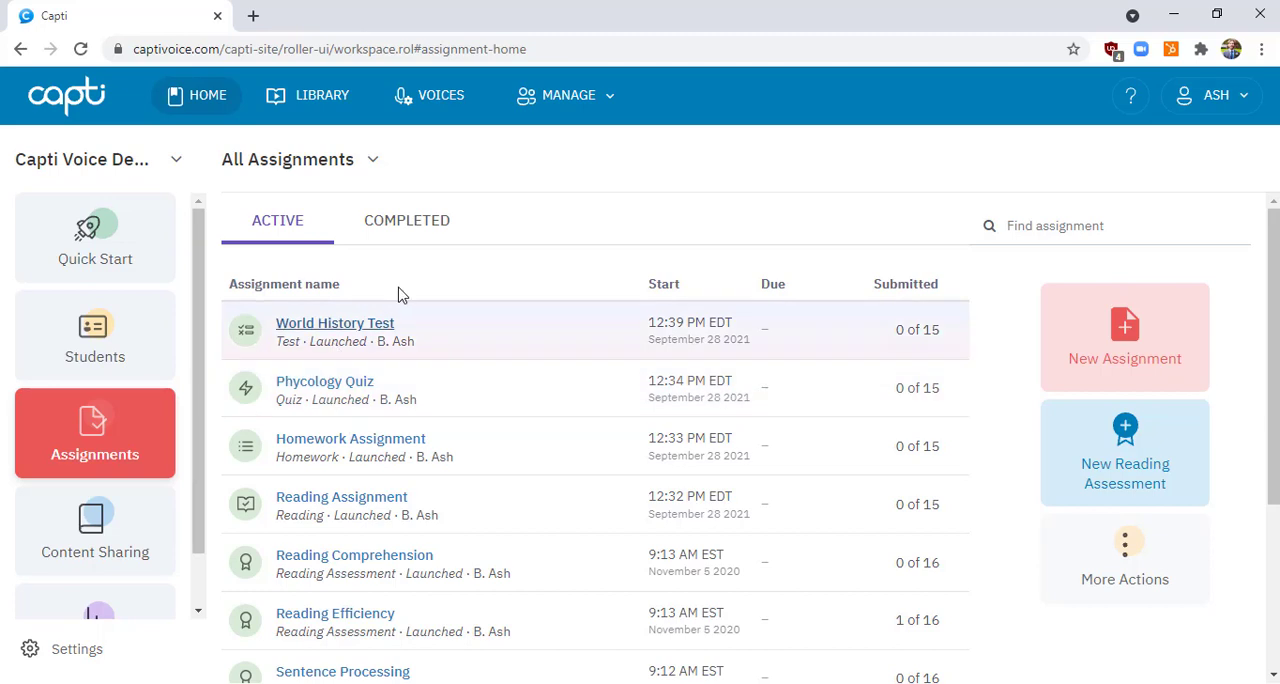
click(408, 236)
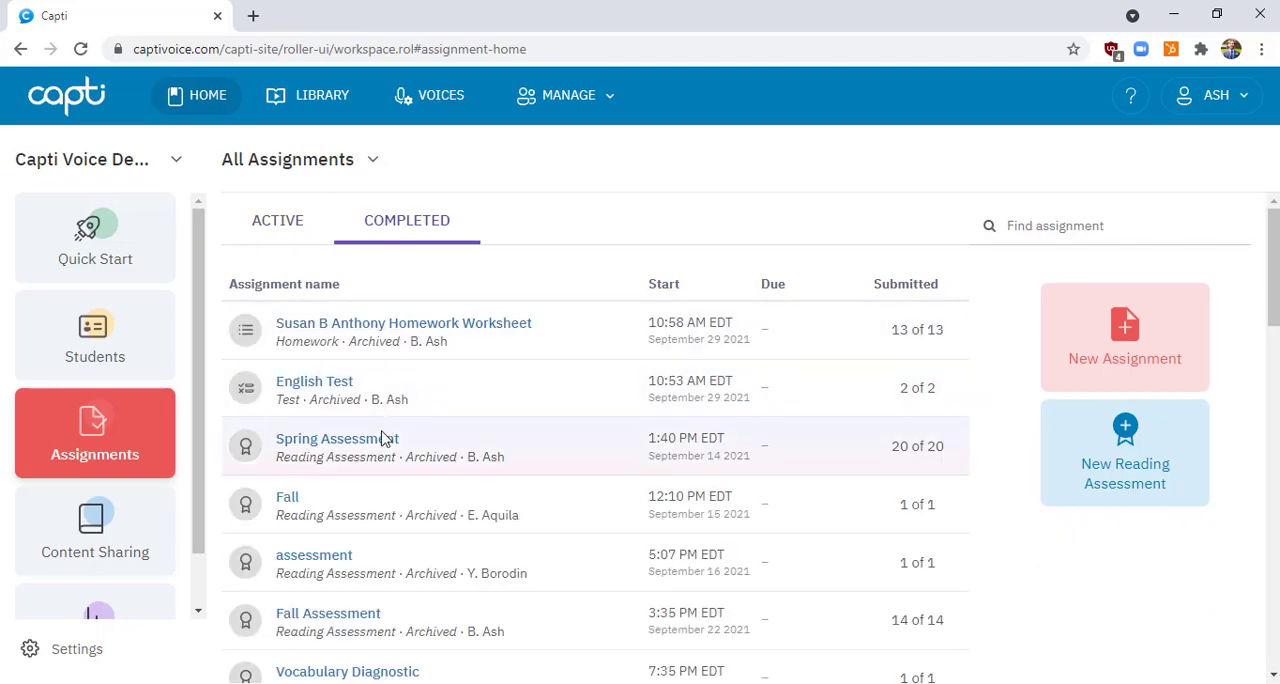
click(373, 160)
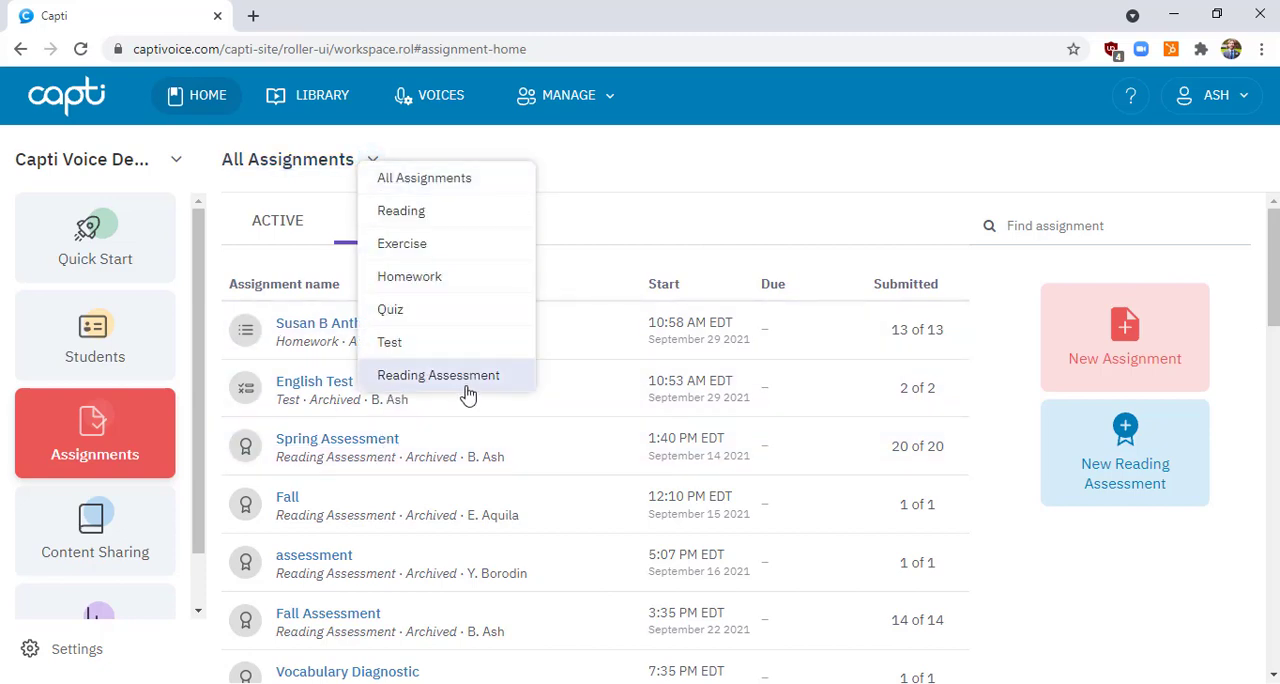
click(467, 187)
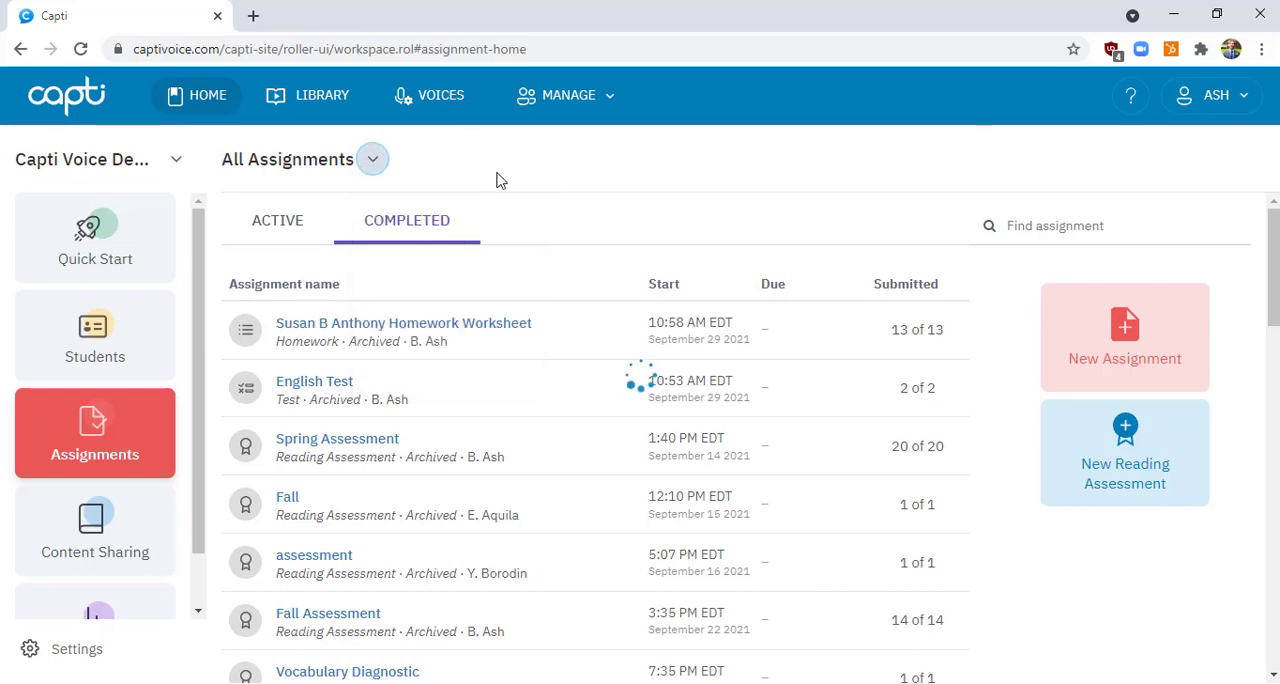